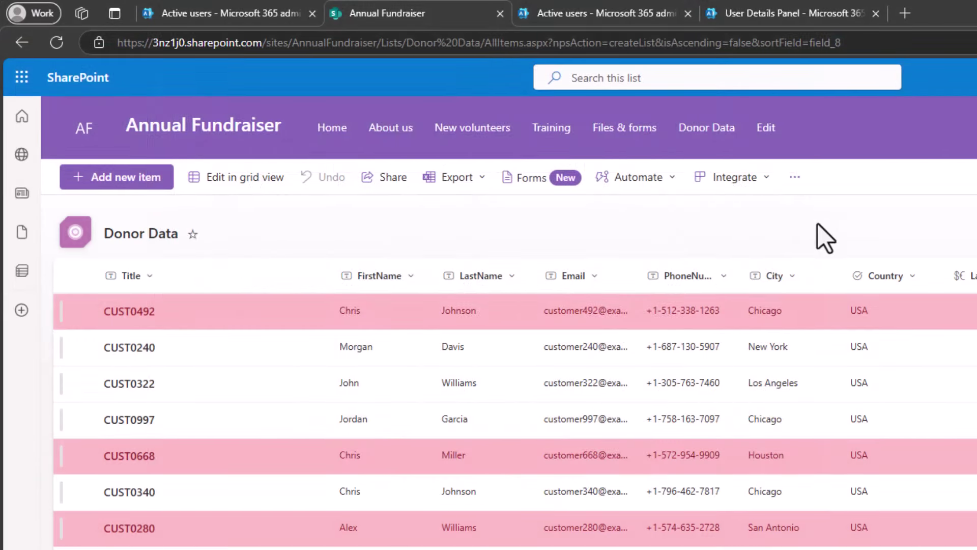
# Switch from the SharePoint Donor Data list to the additional_donor_data workbook in Excel.
pyautogui.hotkey('alt', 'Tab')
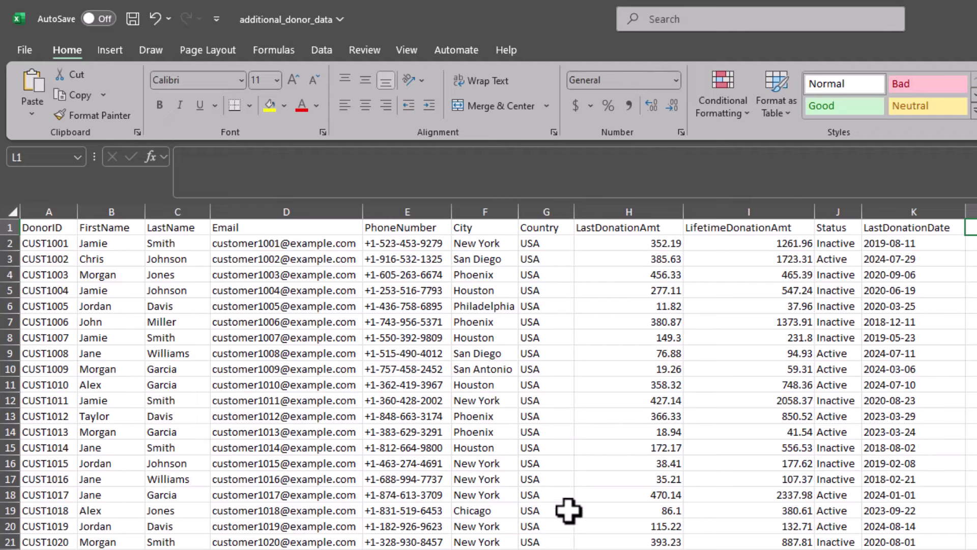
# Turn the donor data range A1:K1001 into Table1, keeping 'My table has headers' checked.
pyautogui.click(529, 431)
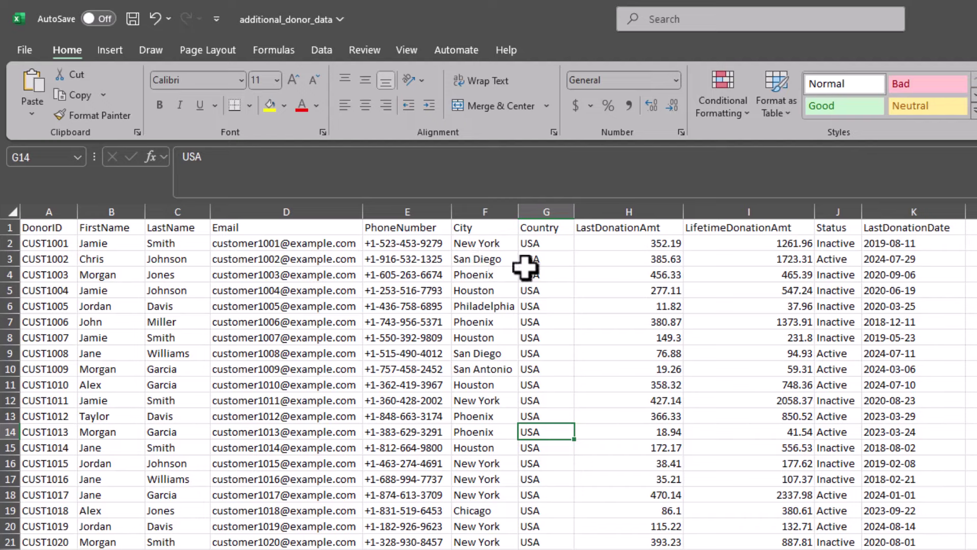
pyautogui.click(496, 301)
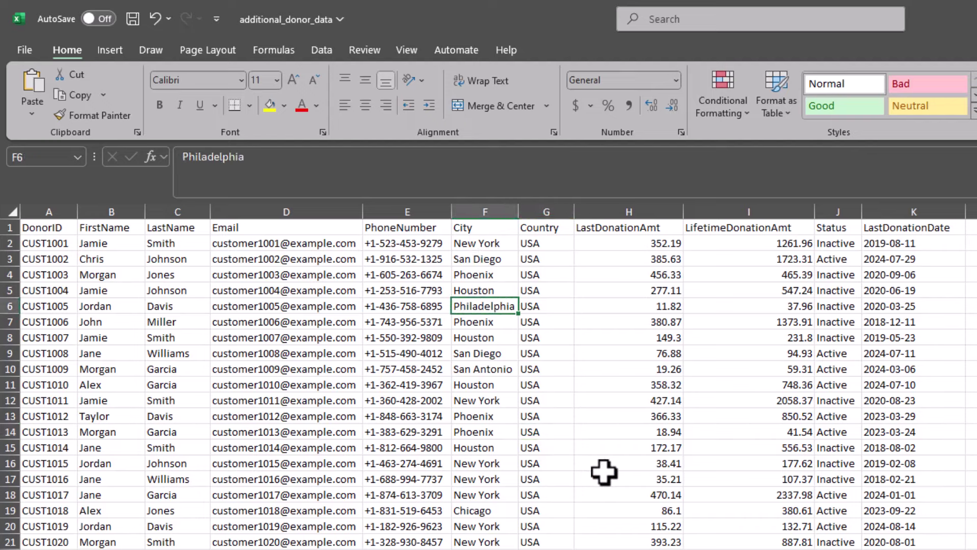
pyautogui.hotkey('ctrl', 'a')
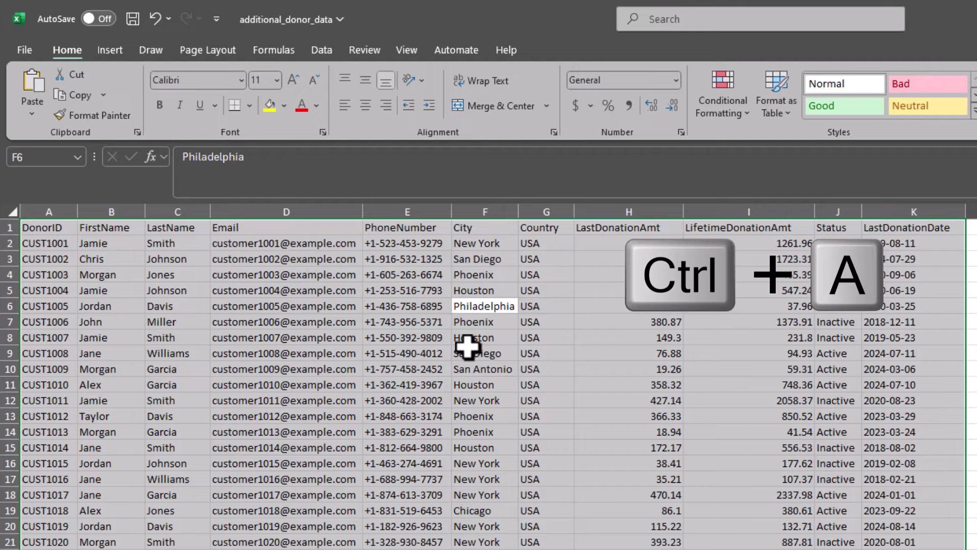
pyautogui.hotkey('ctrl', 't')
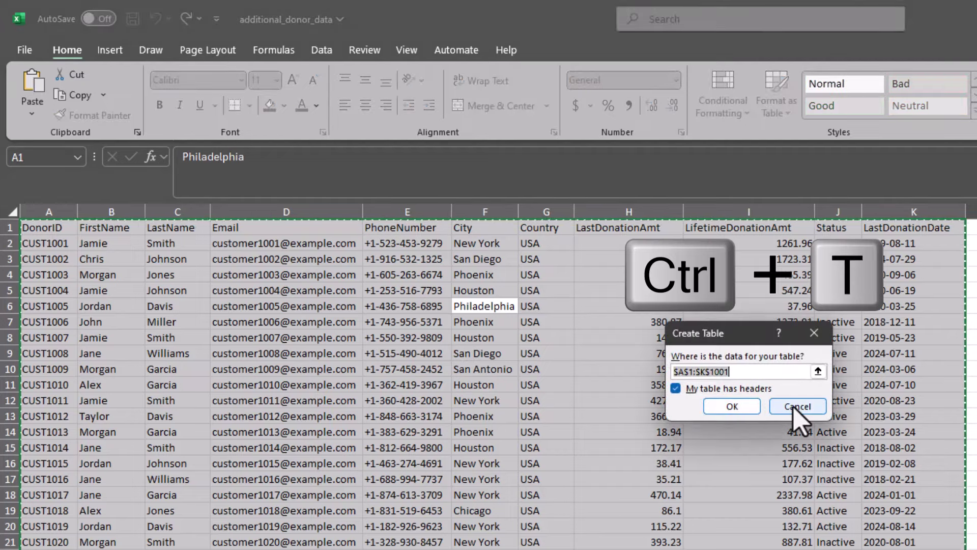
pyautogui.click(794, 407)
pyautogui.click(110, 50)
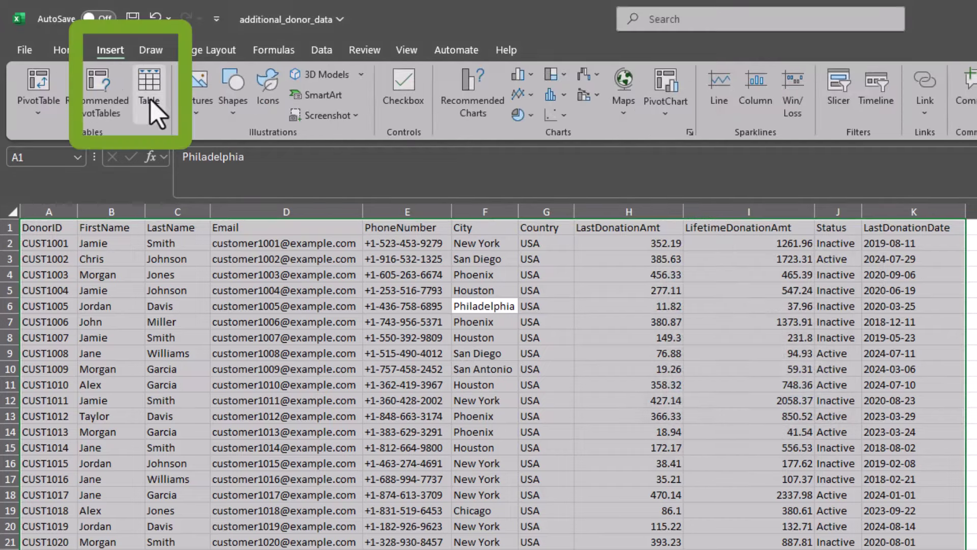
pyautogui.click(152, 102)
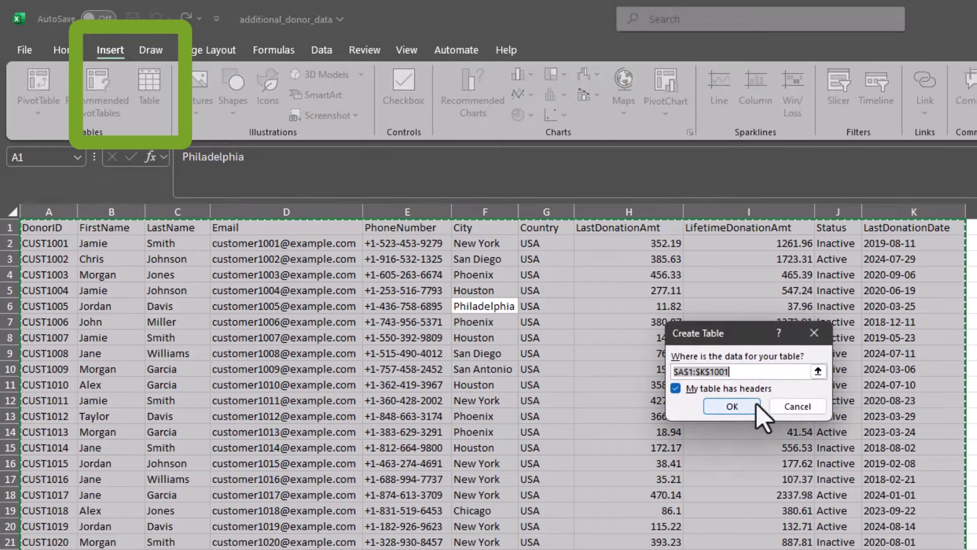
pyautogui.click(742, 405)
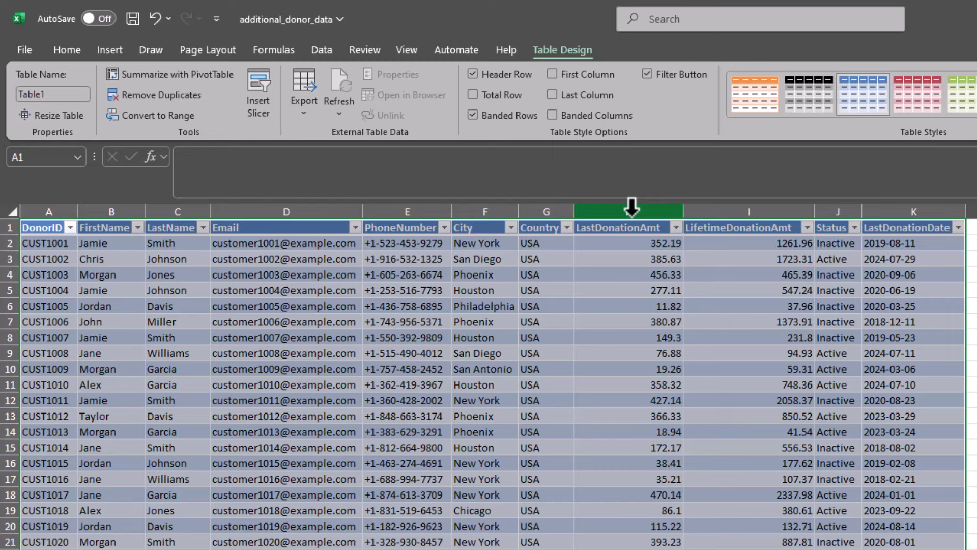
# Give LastDonationAmt and LifetimeDonationAmt Accounting format rounded to whole dollars.
pyautogui.click(631, 207)
pyautogui.click(67, 49)
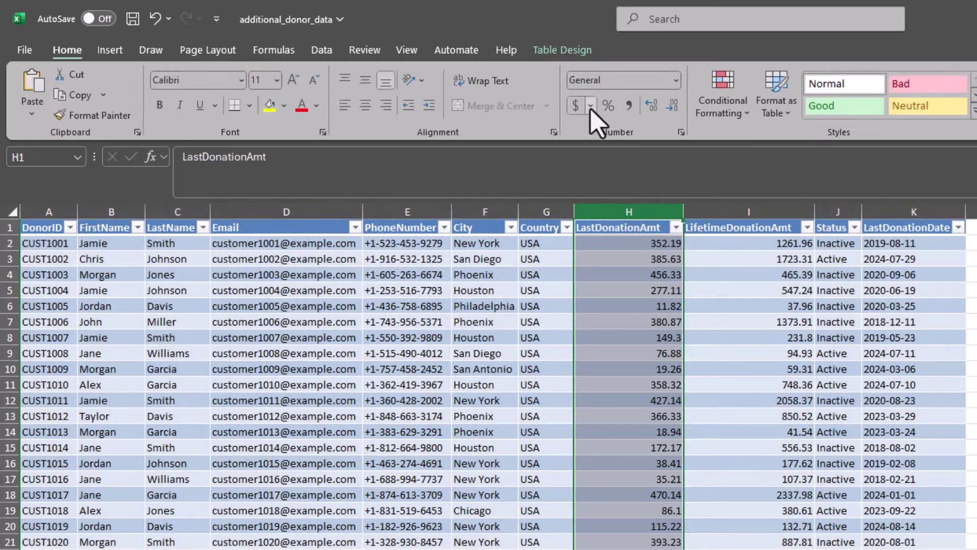
pyautogui.click(585, 105)
pyautogui.click(671, 106)
pyautogui.click(672, 106)
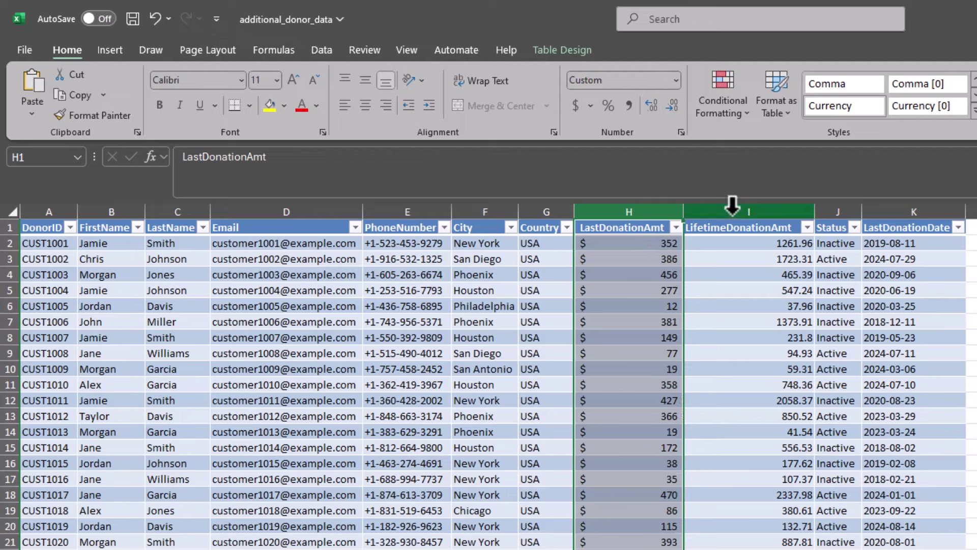
pyautogui.click(732, 206)
pyautogui.click(578, 106)
pyautogui.click(672, 106)
pyautogui.click(671, 106)
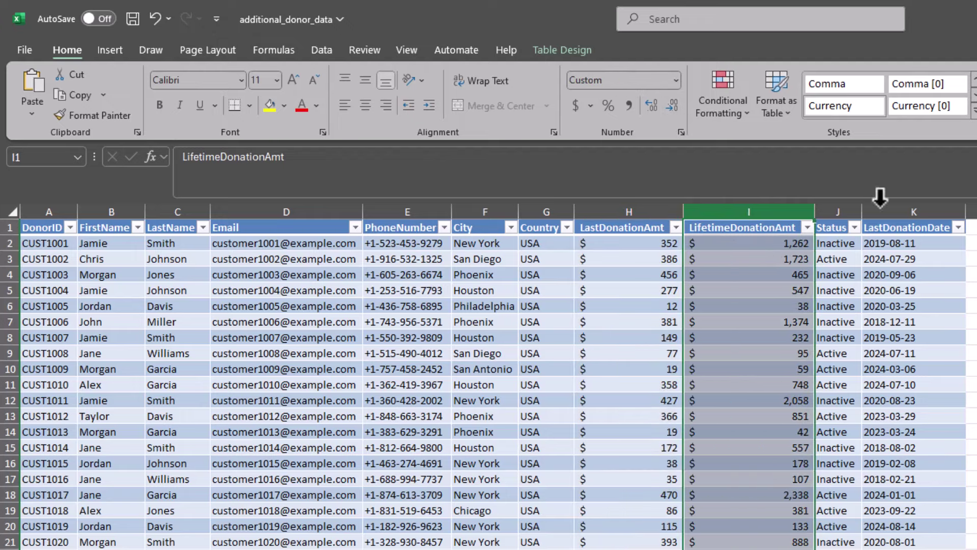
# Format LastDonationDate as Short Date and save the workbook.
pyautogui.click(911, 213)
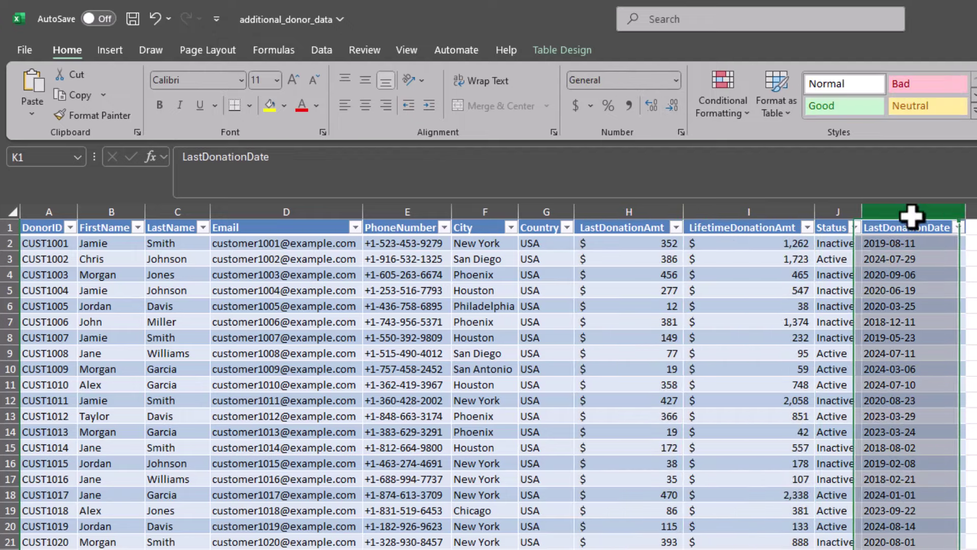
pyautogui.click(676, 80)
pyautogui.click(656, 257)
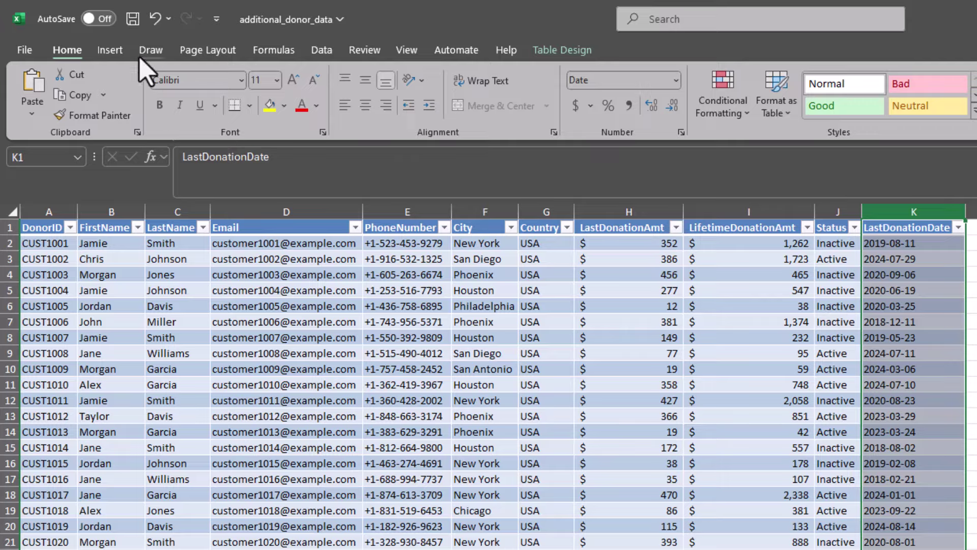
pyautogui.click(133, 19)
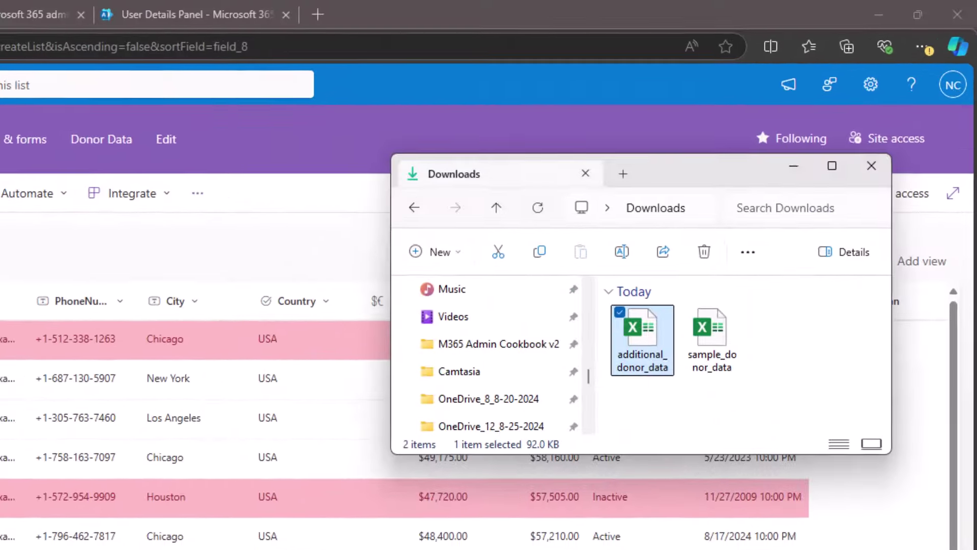
# Upload additional_donor_data.xlsx from Downloads into the Annual Fundraiser site's Documents library.
pyautogui.click(679, 125)
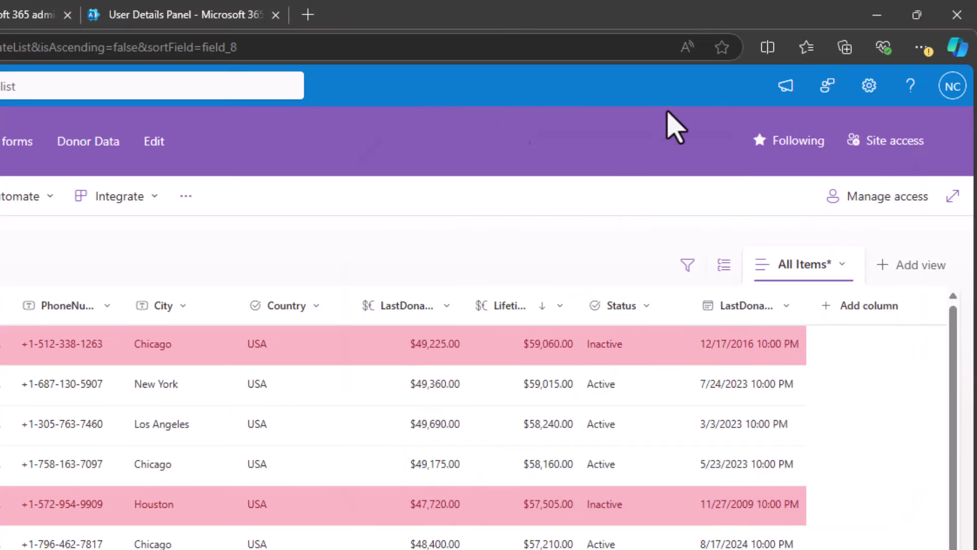
pyautogui.click(869, 85)
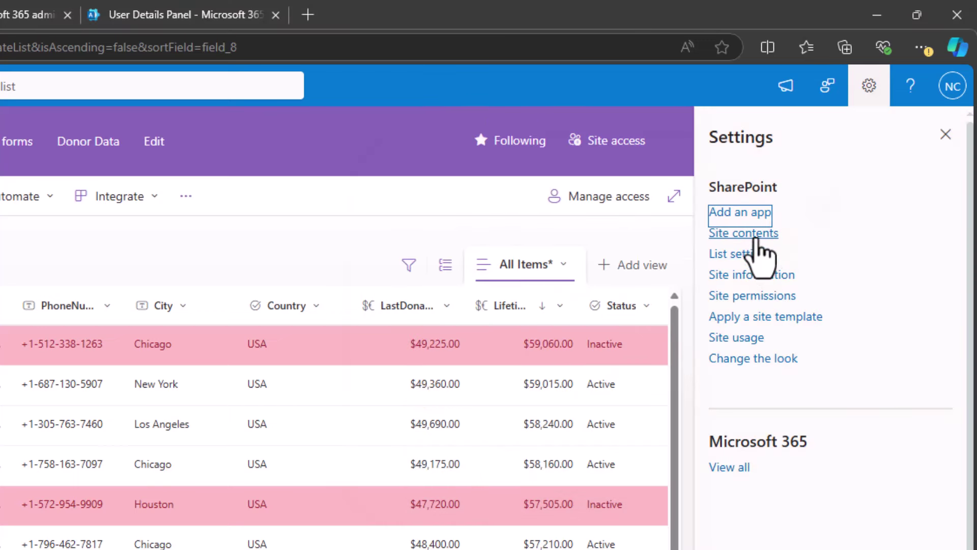
pyautogui.click(756, 234)
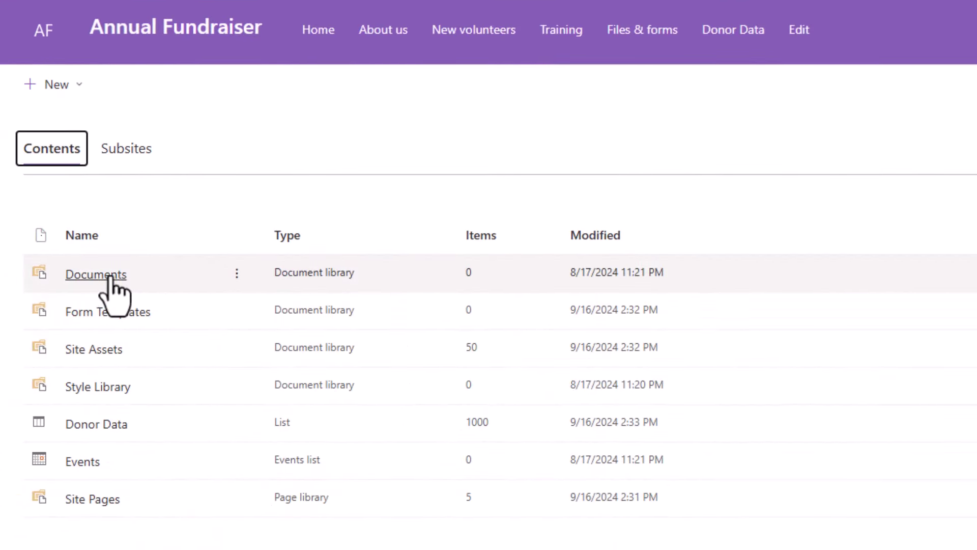
pyautogui.click(110, 276)
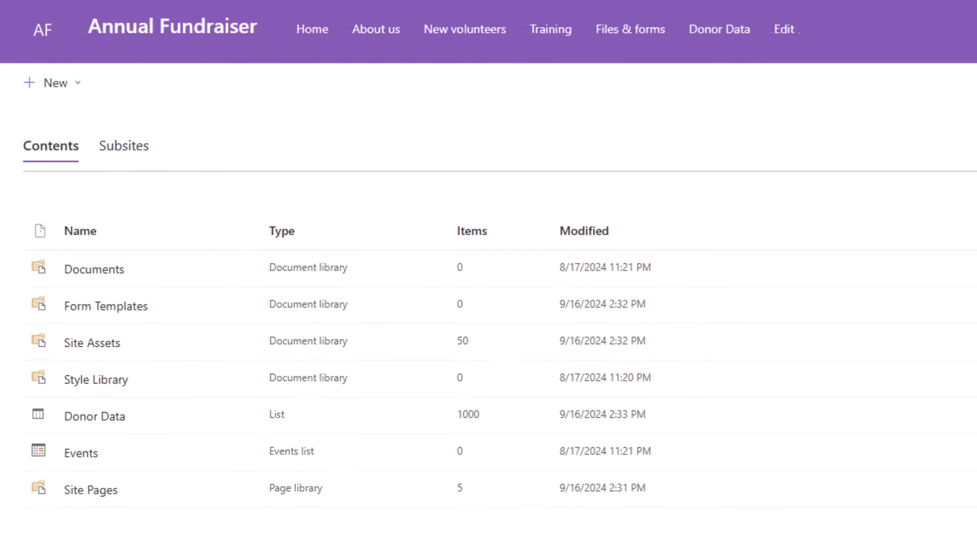
pyautogui.click(467, 519)
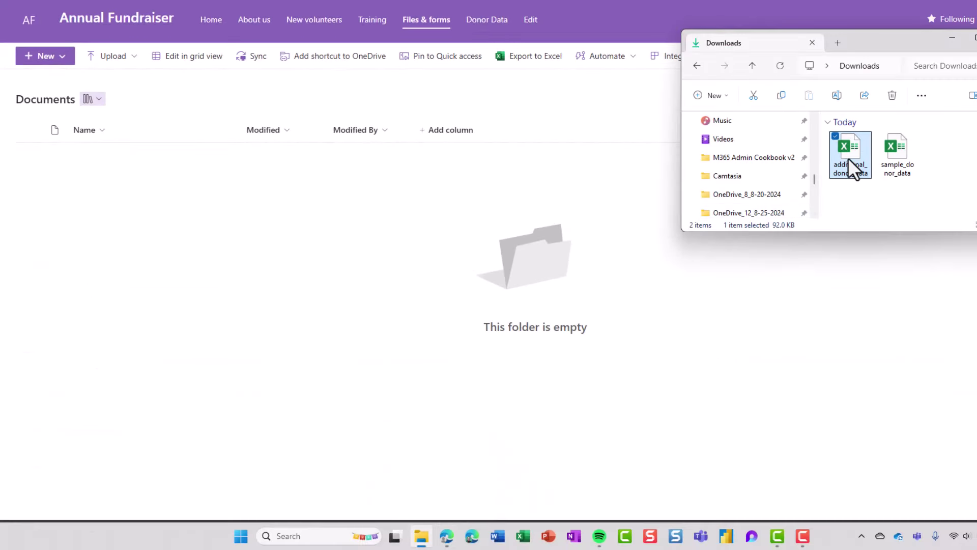
pyautogui.moveTo(691, 238); pyautogui.dragTo(429, 217)
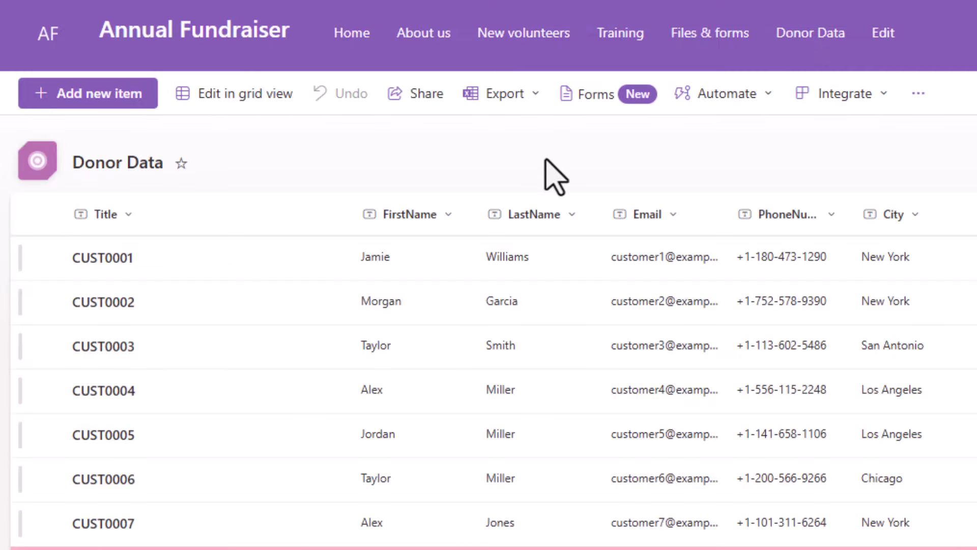
# Review the Donor Data list, then search the Microsoft 365 app launcher for 'power'.
pyautogui.scroll(-10, 694, 443)
pyautogui.scroll(10, 694, 443)
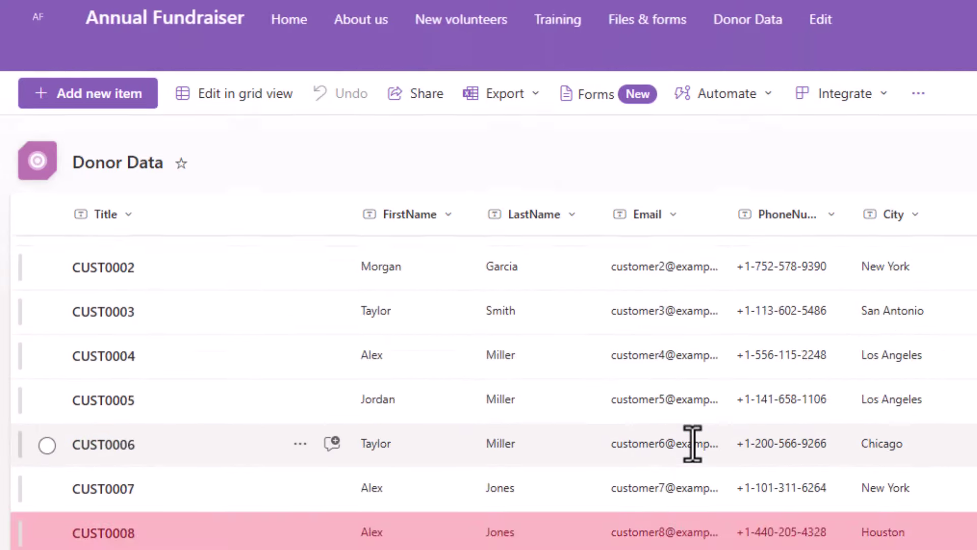
pyautogui.scroll(2, 671, 432)
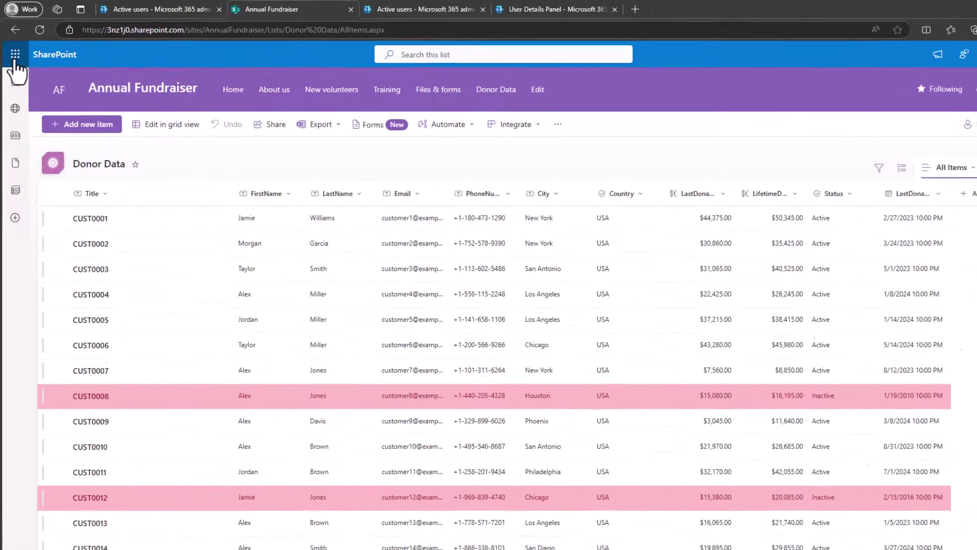
pyautogui.click(15, 51)
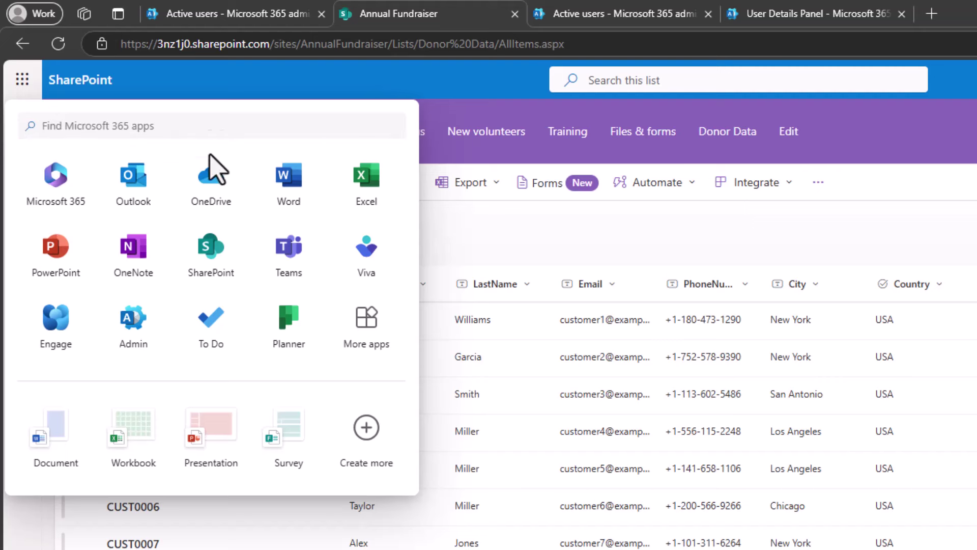
pyautogui.click(161, 130)
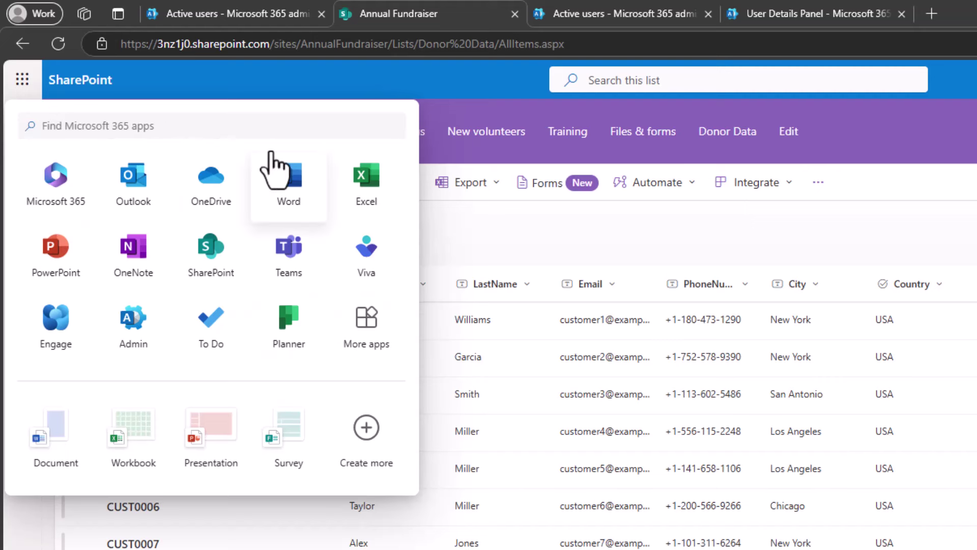
pyautogui.click(251, 124)
pyautogui.write('power')
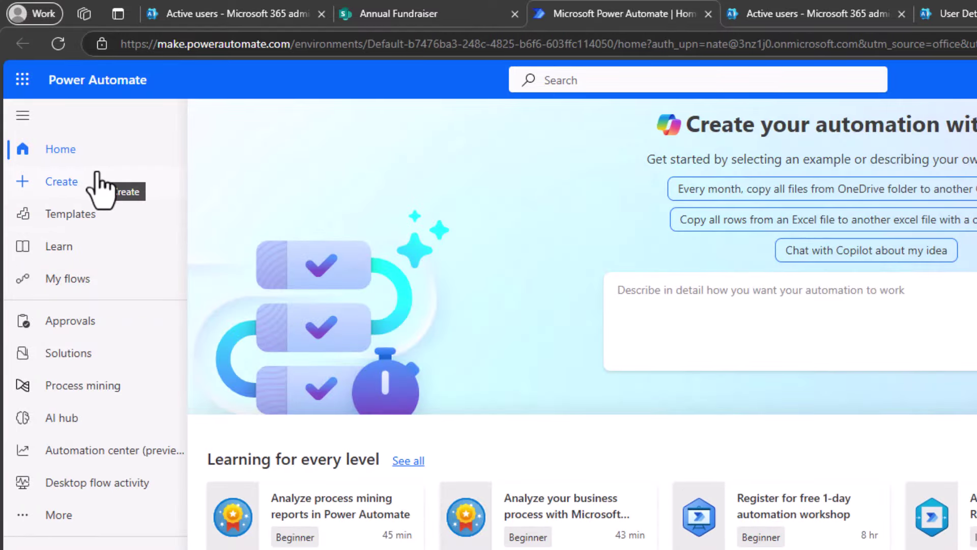
# Create instant cloud flow 'Import new donor data to list' using SharePoint's 'For a selected file' trigger.
pyautogui.click(97, 175)
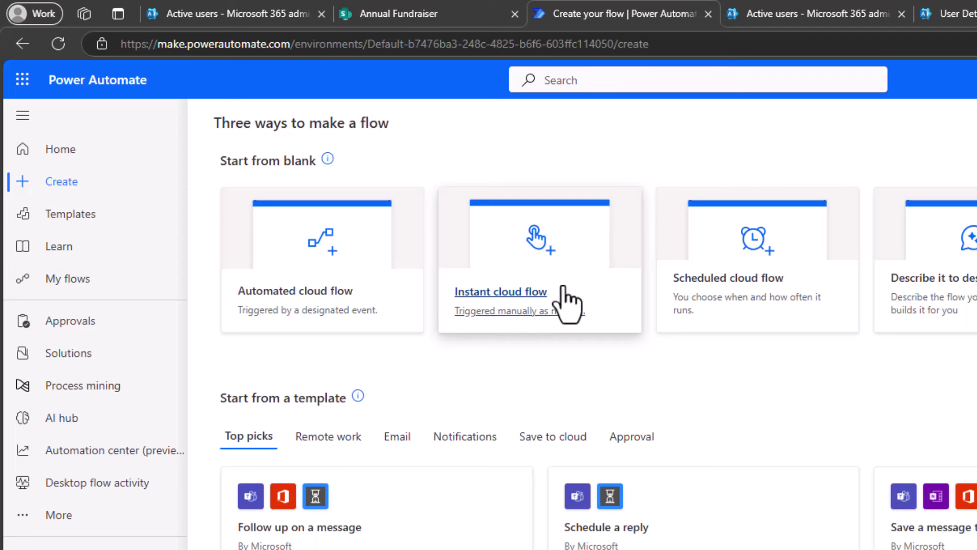
pyautogui.click(514, 313)
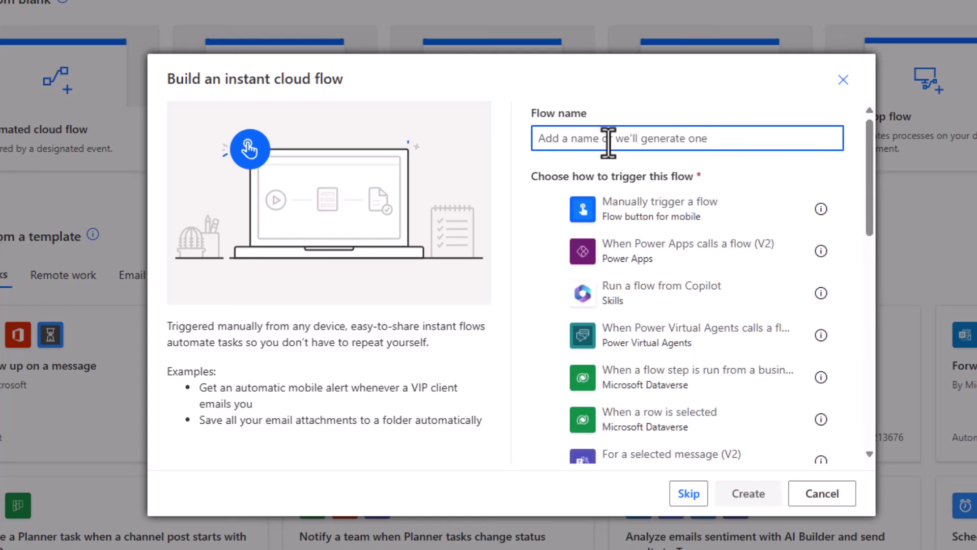
pyautogui.write('Import new donor data to list')
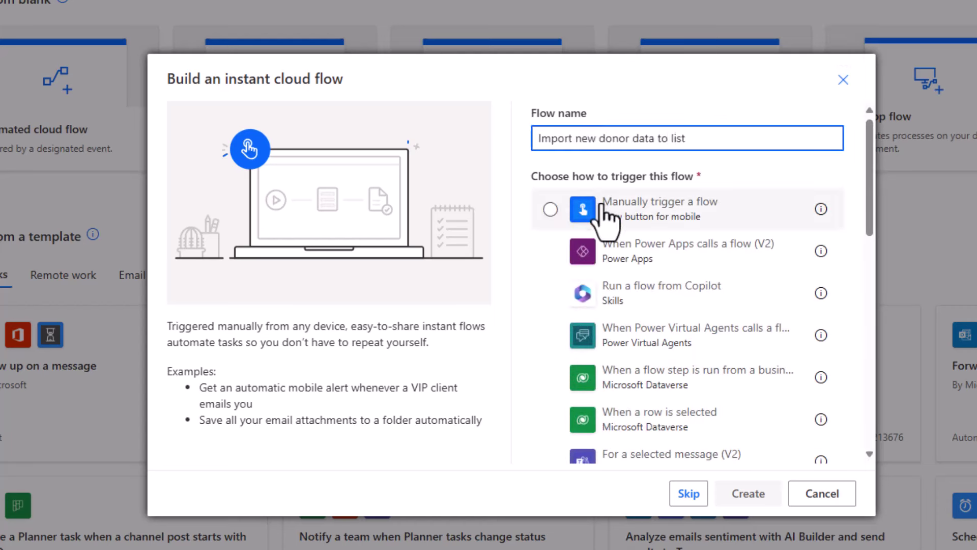
pyautogui.scroll(-10, 679, 239)
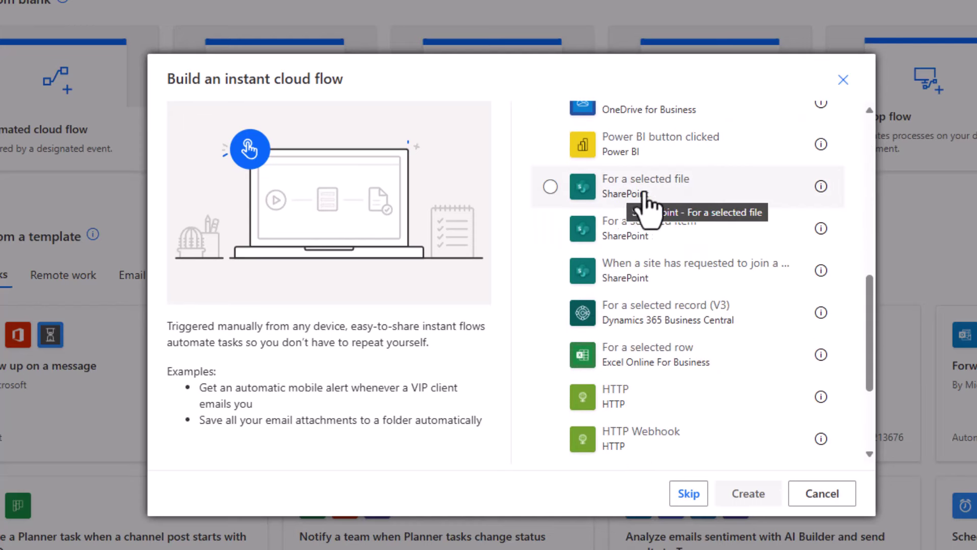
pyautogui.click(644, 195)
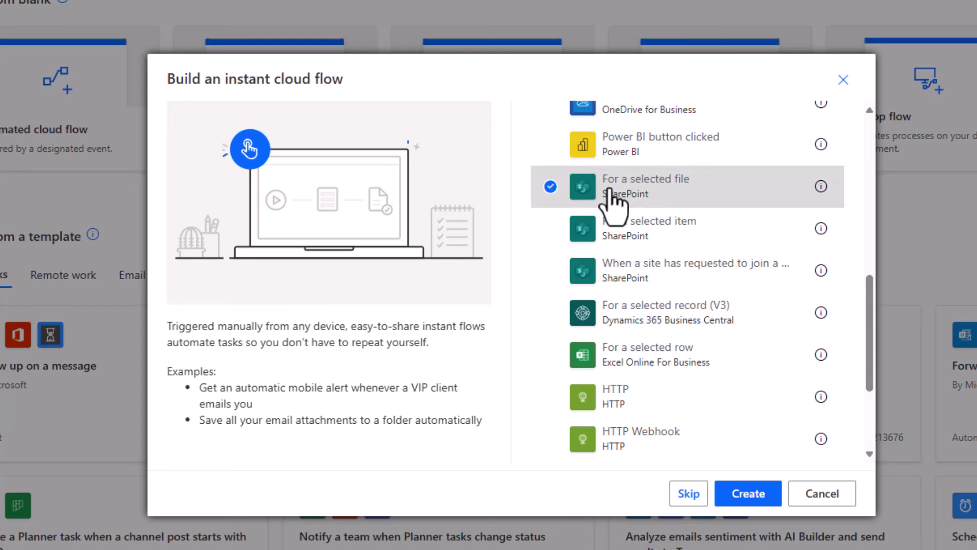
pyautogui.click(748, 500)
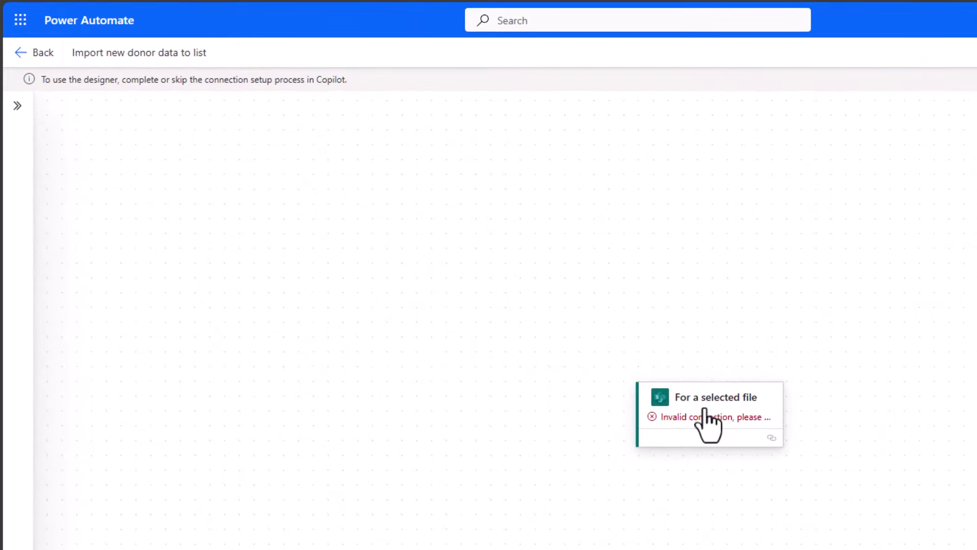
# Set the trigger's Site Address to a custom value pasted from the Annual Fundraiser site URL.
pyautogui.click(704, 409)
pyautogui.click(439, 198)
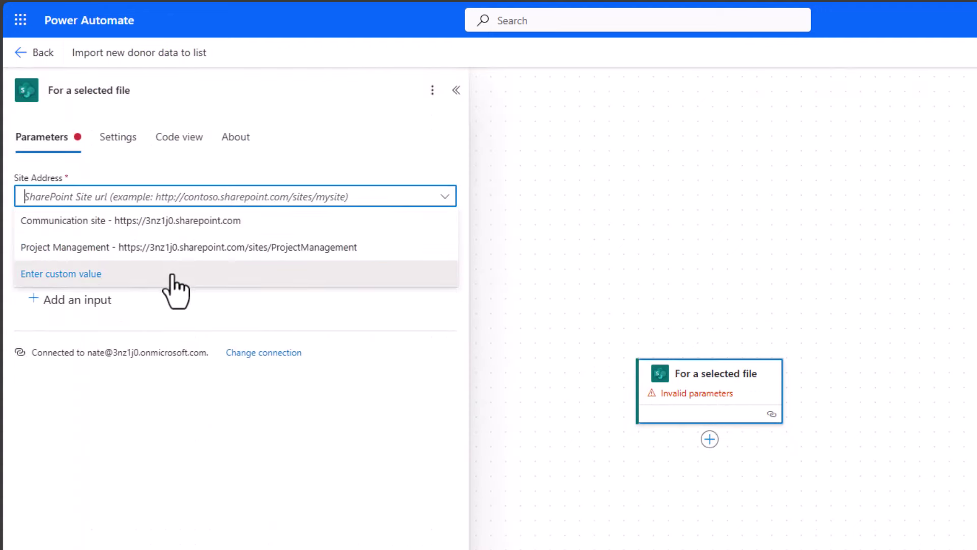
pyautogui.click(168, 275)
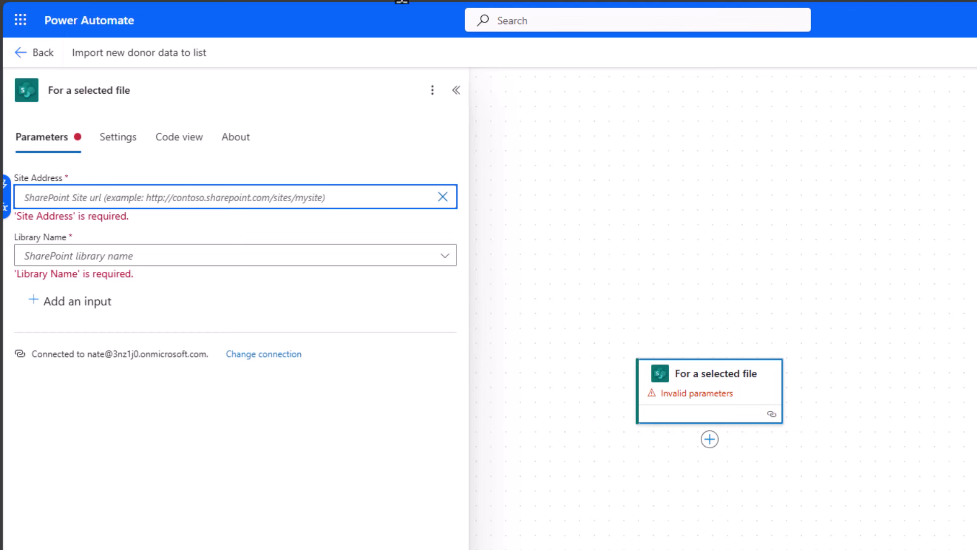
pyautogui.click(442, 196)
pyautogui.click(442, 197)
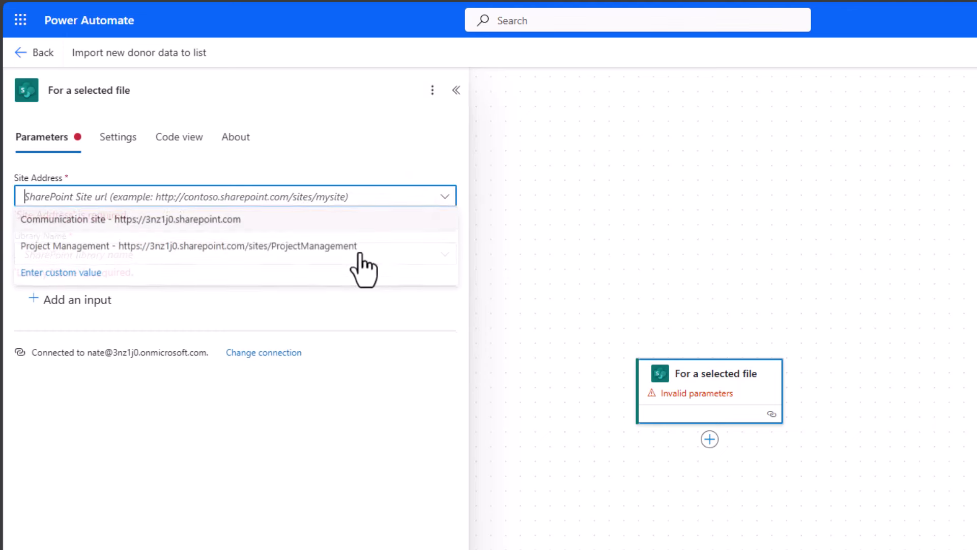
pyautogui.click(91, 275)
pyautogui.click(399, 14)
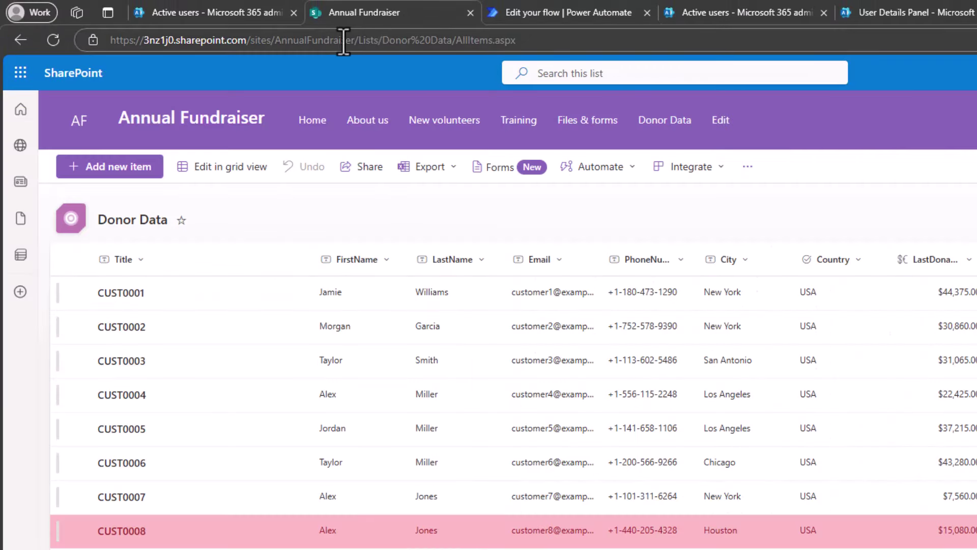
pyautogui.moveTo(354, 40); pyautogui.dragTo(86, 41)
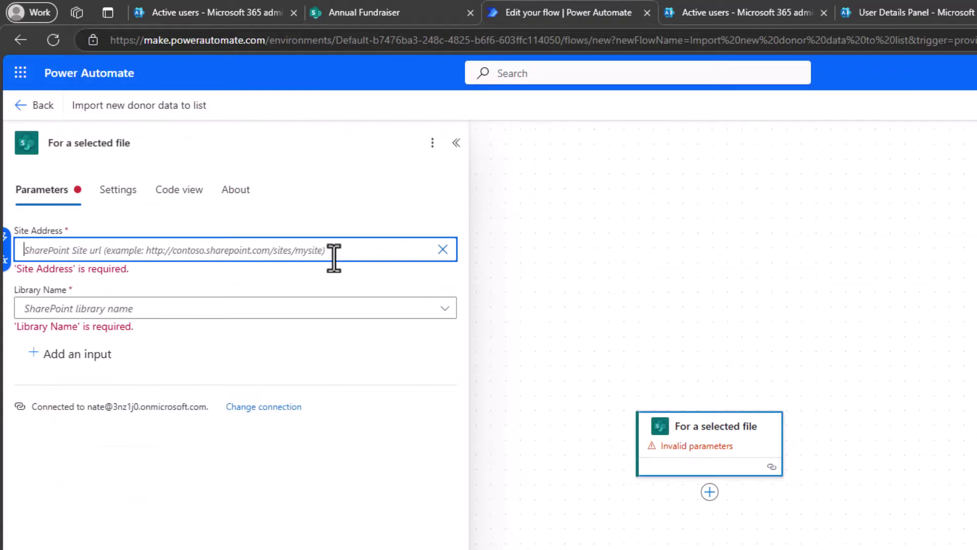
pyautogui.write('https://3nz1j0.sharepoint.com/sites/AnnualFundraiser')
# Choose Documents as the trigger's Library Name.
pyautogui.click(232, 309)
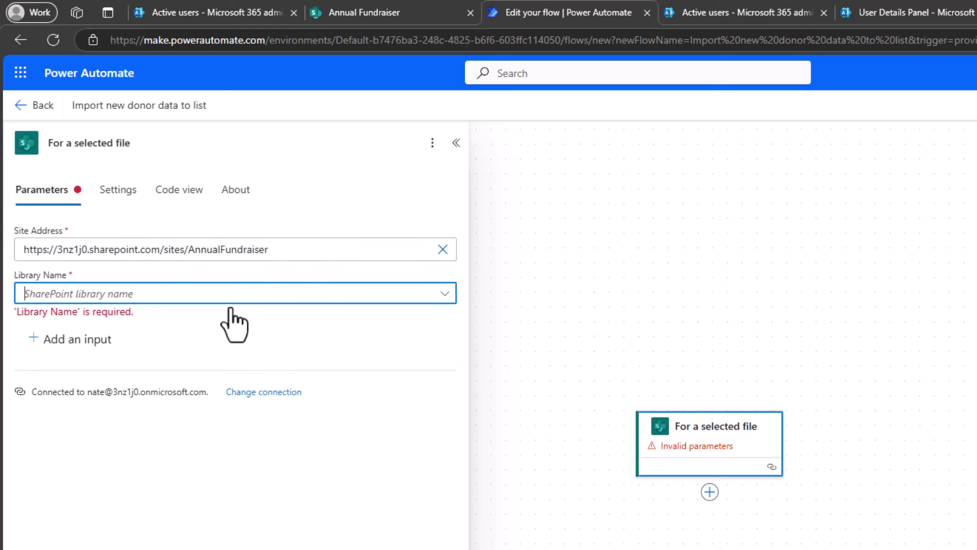
pyautogui.click(263, 295)
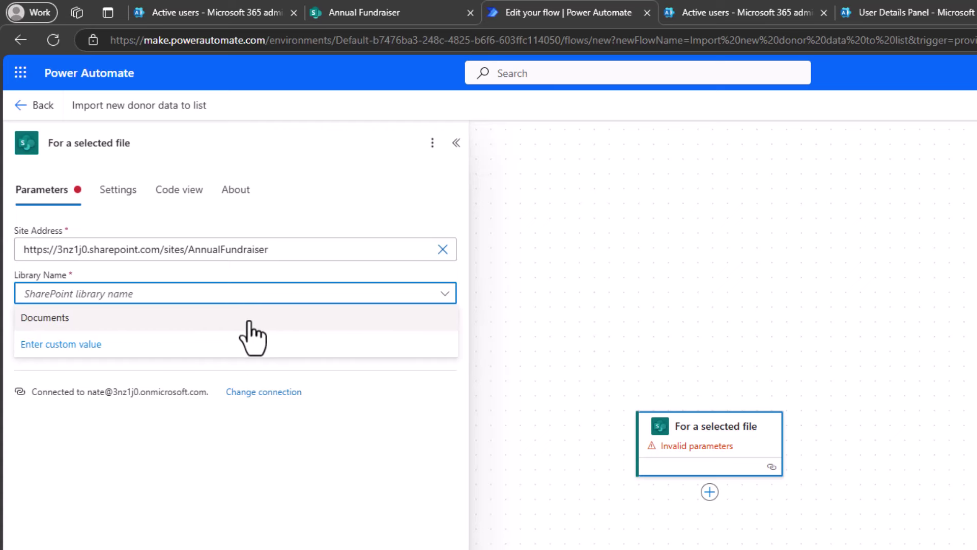
pyautogui.click(252, 321)
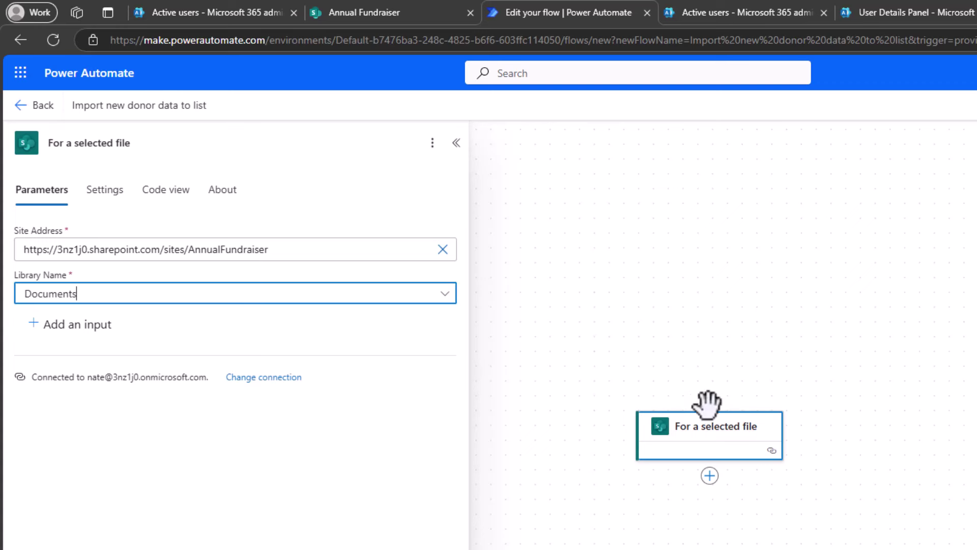
# Add an action after the trigger, allow clipboard access, and search actions for 'list'.
pyautogui.click(710, 477)
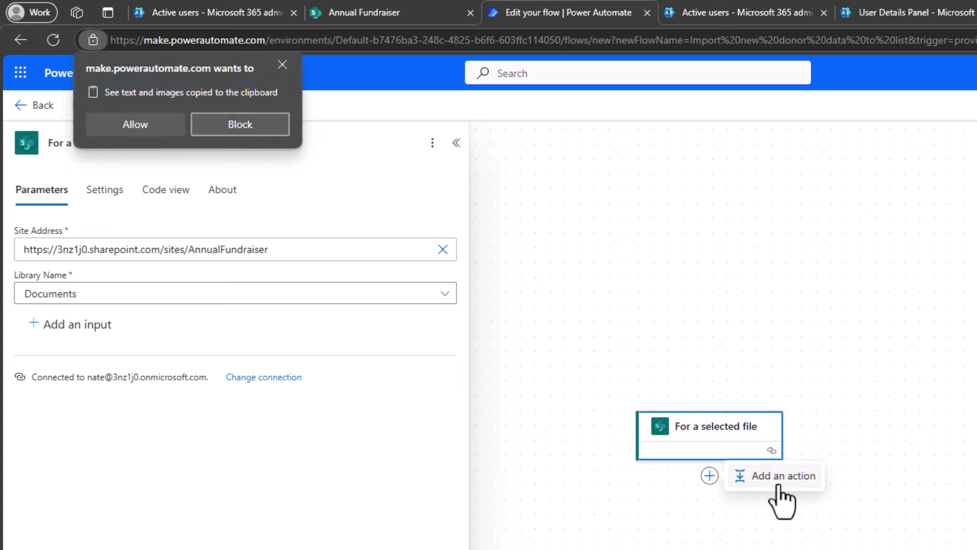
pyautogui.click(777, 483)
pyautogui.click(154, 122)
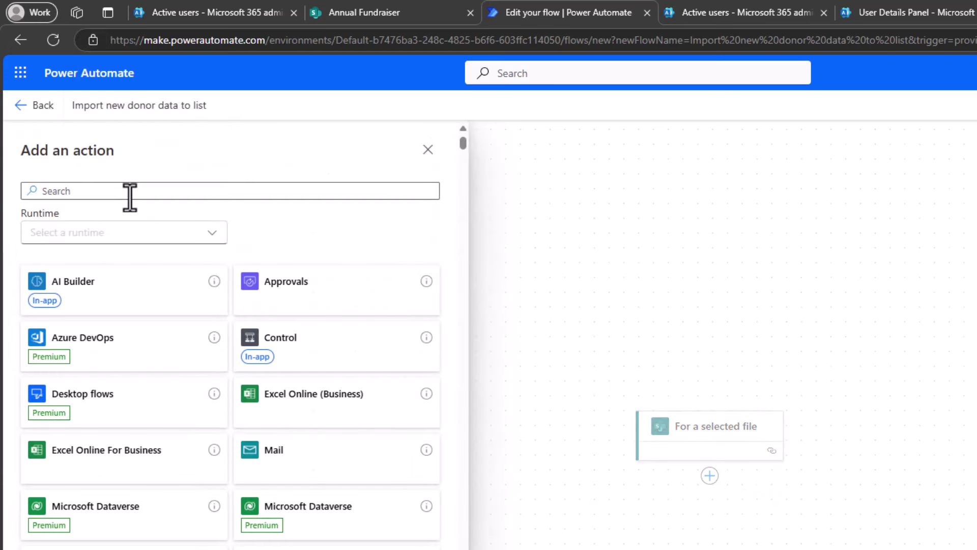
pyautogui.click(131, 195)
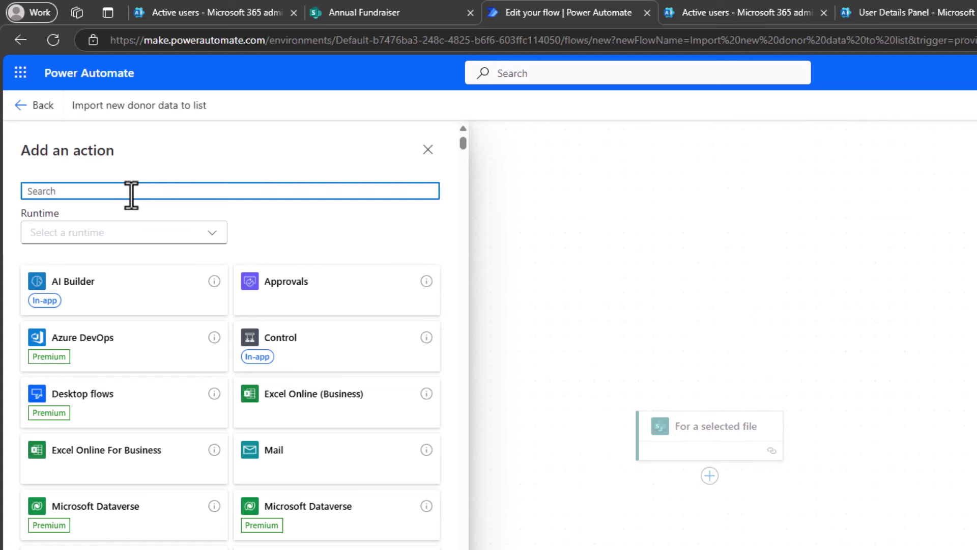
pyautogui.write('list rows')
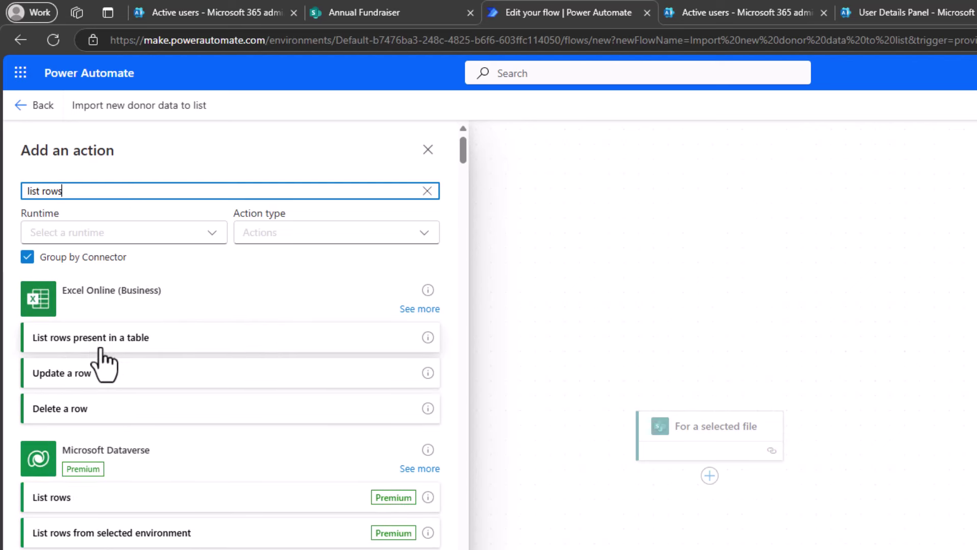
# Add Excel's List rows present in a table, sign in, and set Location to the pasted site address.
pyautogui.click(179, 340)
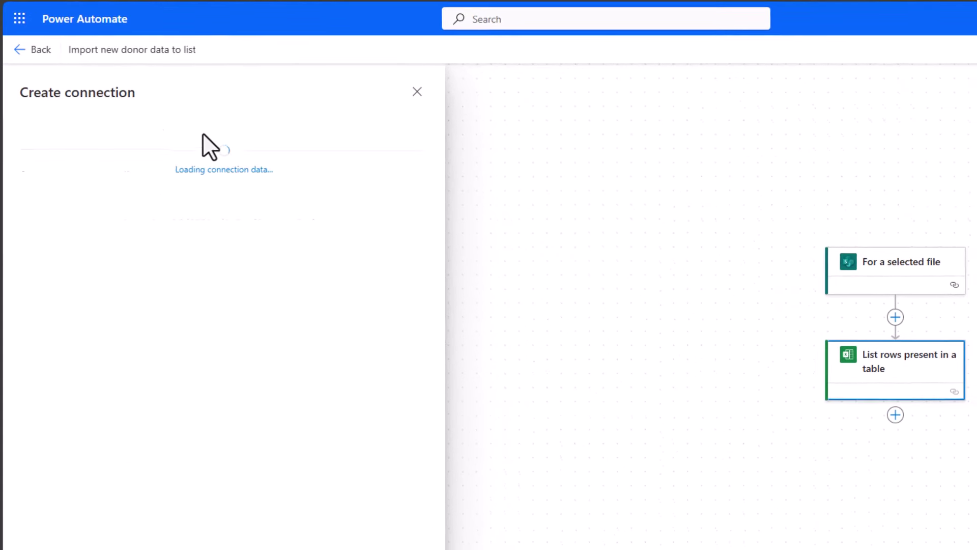
pyautogui.click(218, 258)
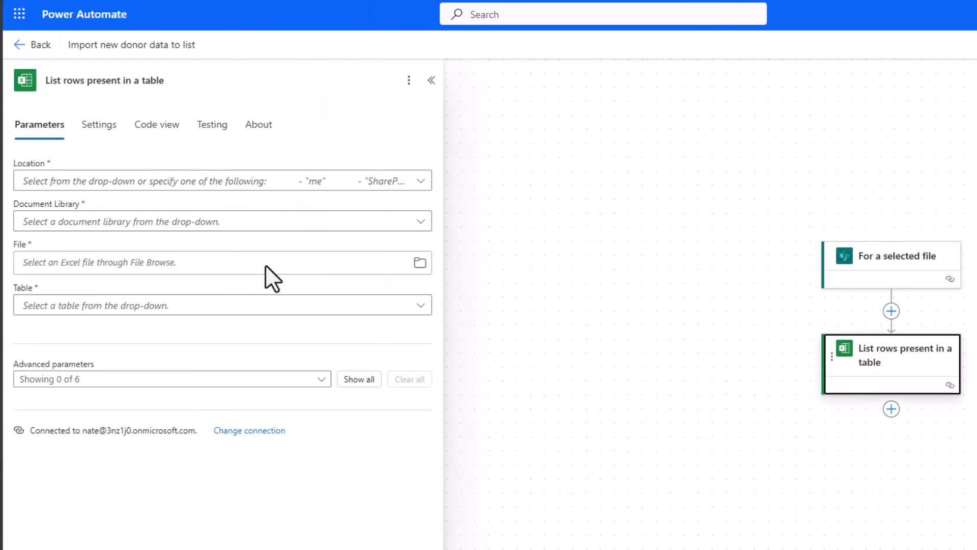
pyautogui.click(419, 183)
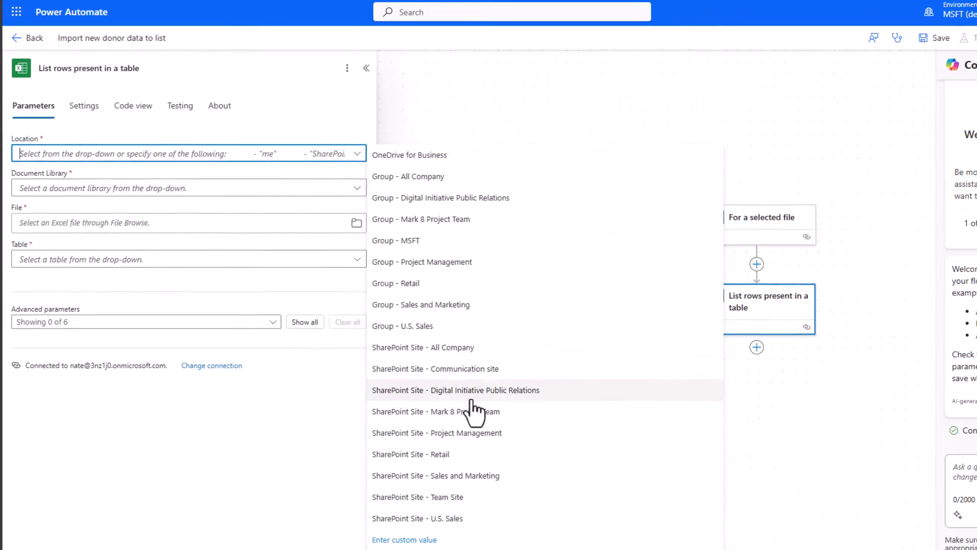
pyautogui.click(420, 534)
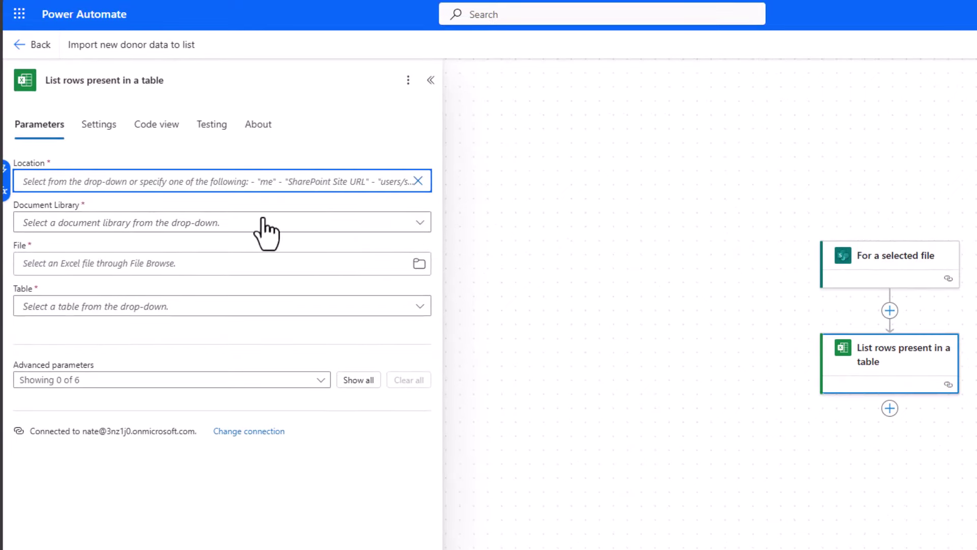
pyautogui.write('https://3nz1j0.sharepoint.com/sites/AnnualFundraiser')
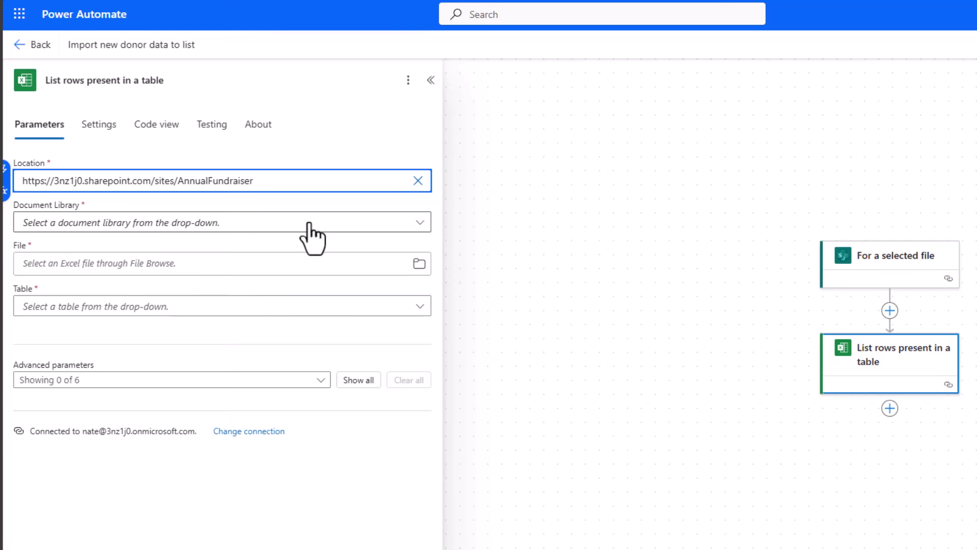
pyautogui.click(356, 228)
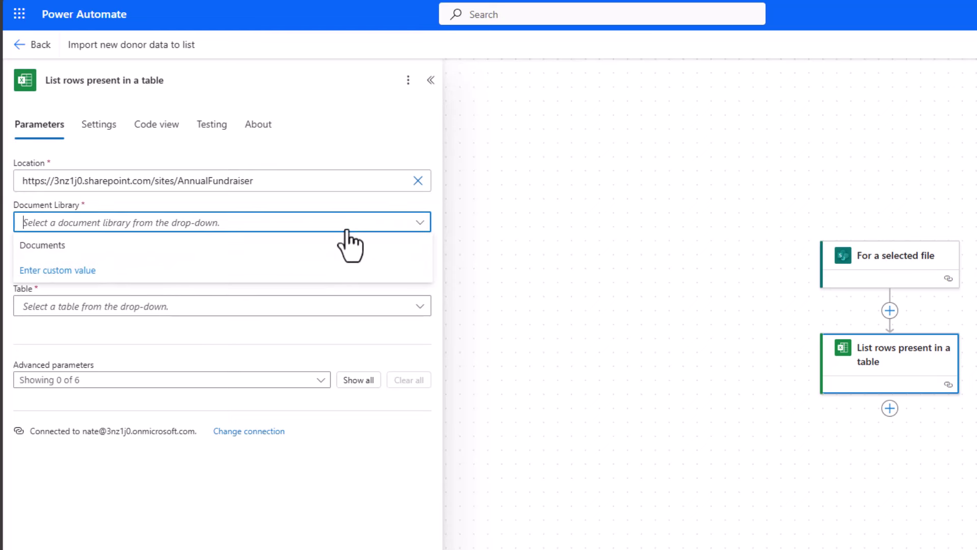
# Point List rows at Table1 in /additional_donor_data.xlsx from the Documents library.
pyautogui.click(320, 248)
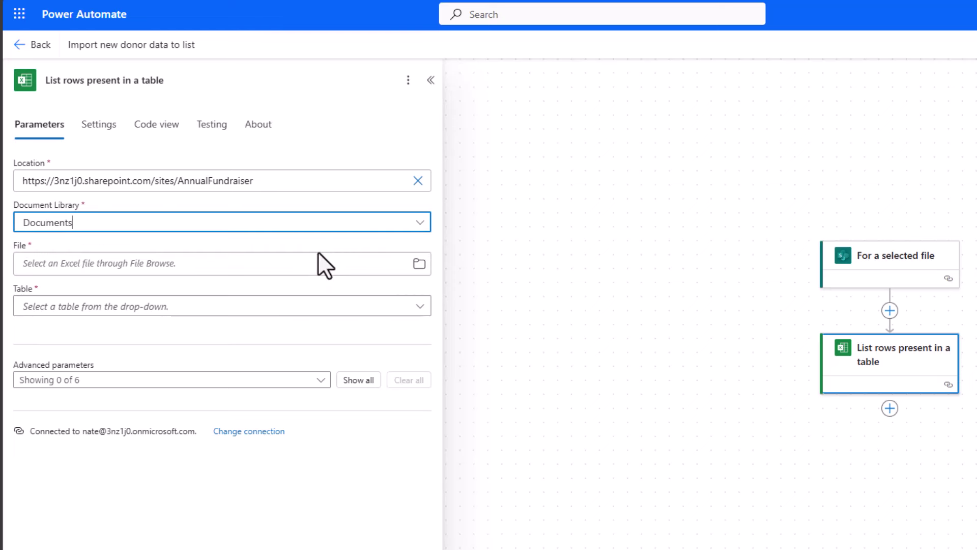
pyautogui.click(415, 269)
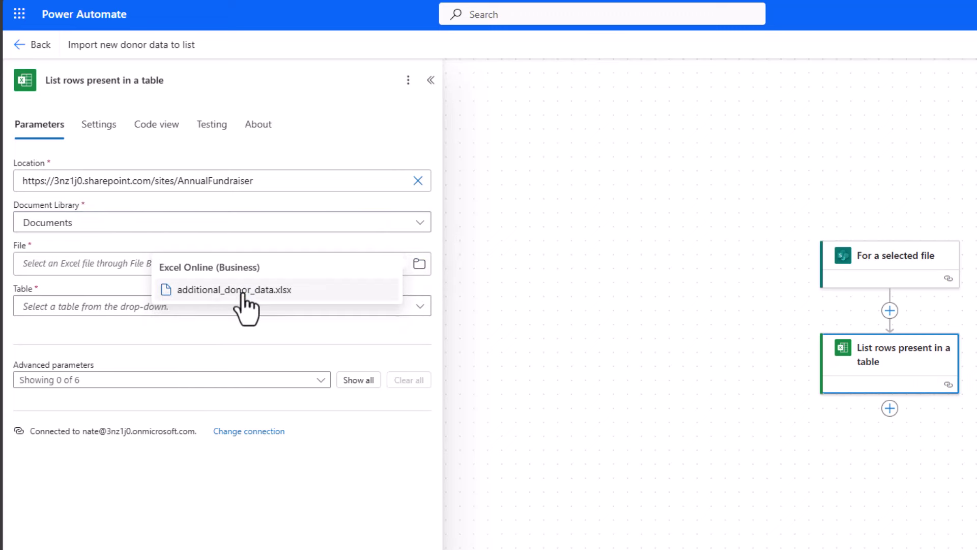
pyautogui.click(274, 292)
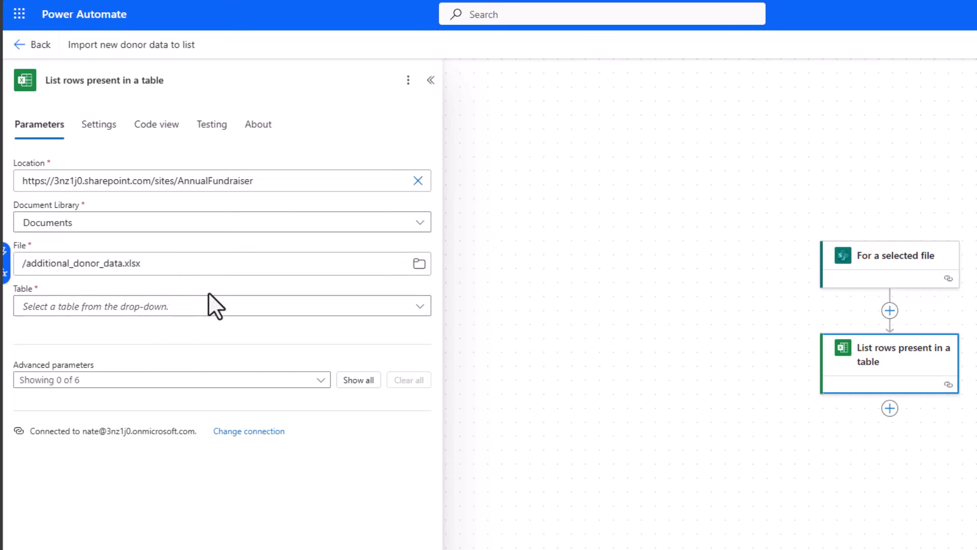
pyautogui.click(236, 307)
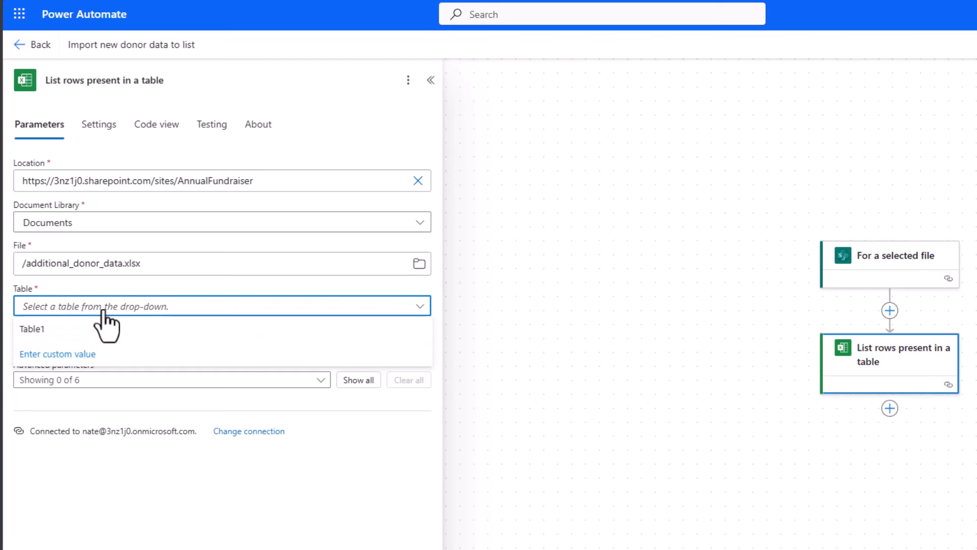
pyautogui.click(61, 332)
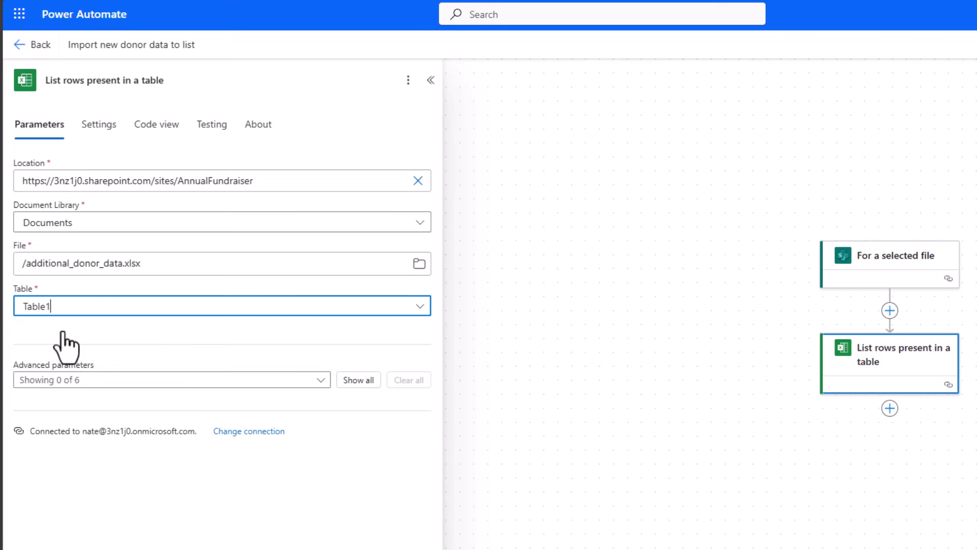
pyautogui.click(289, 337)
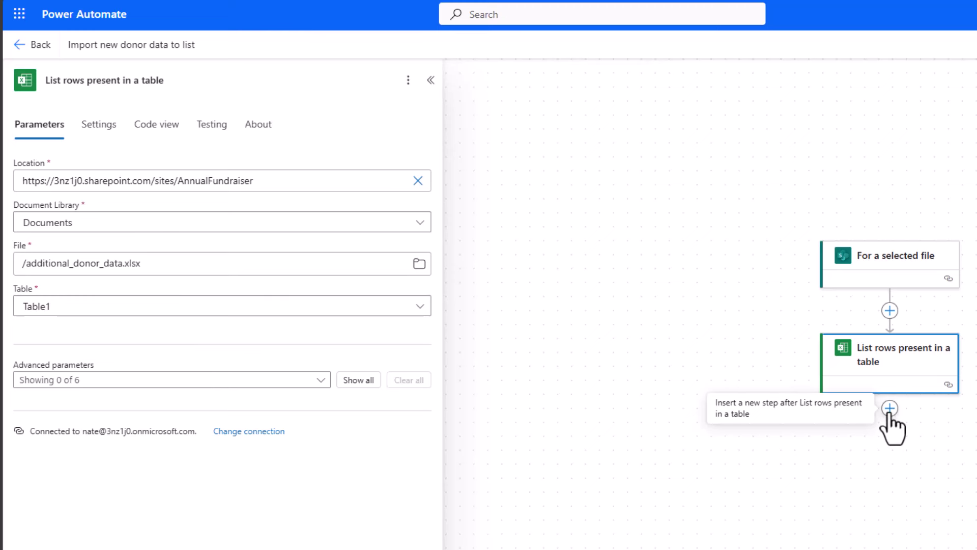
# Add a SharePoint Create item action after the table step, using the existing connection.
pyautogui.click(890, 408)
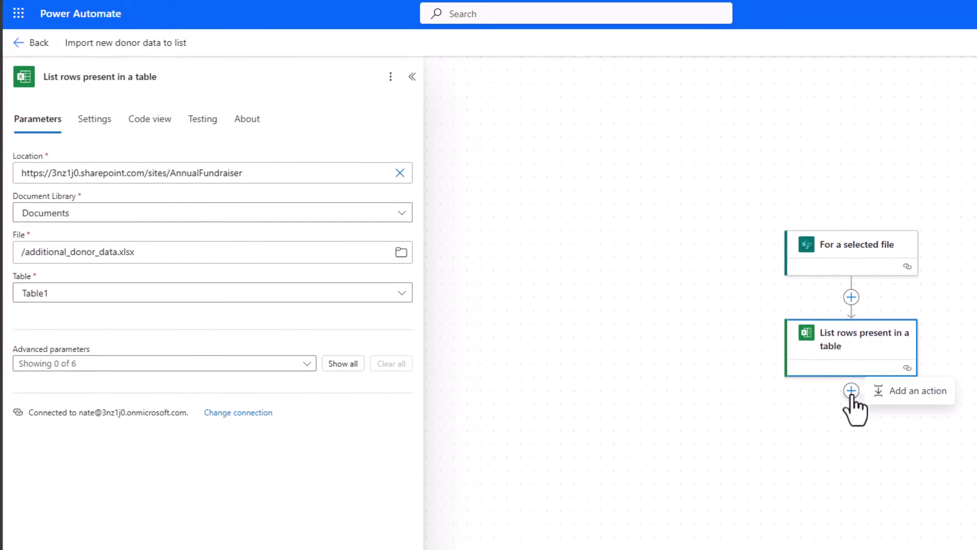
pyautogui.click(904, 390)
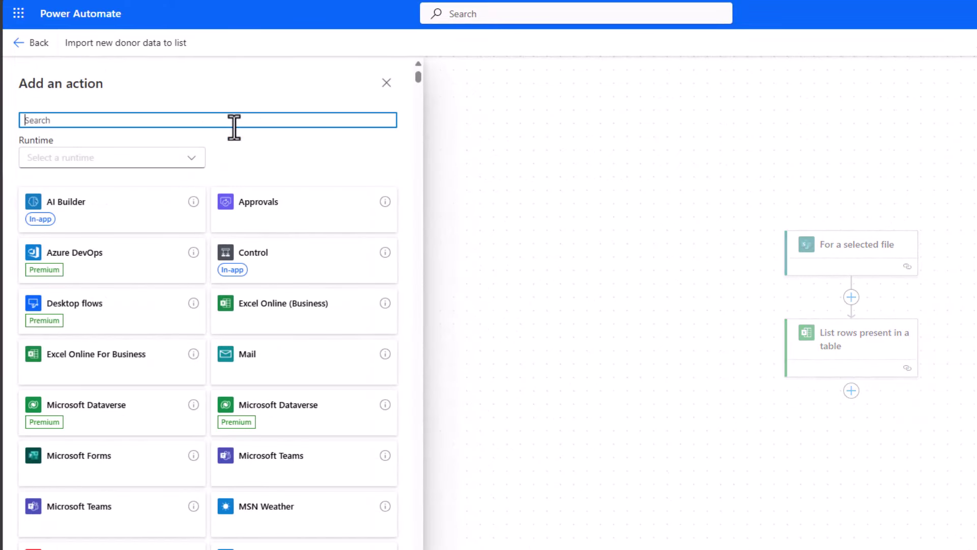
pyautogui.write('creat')
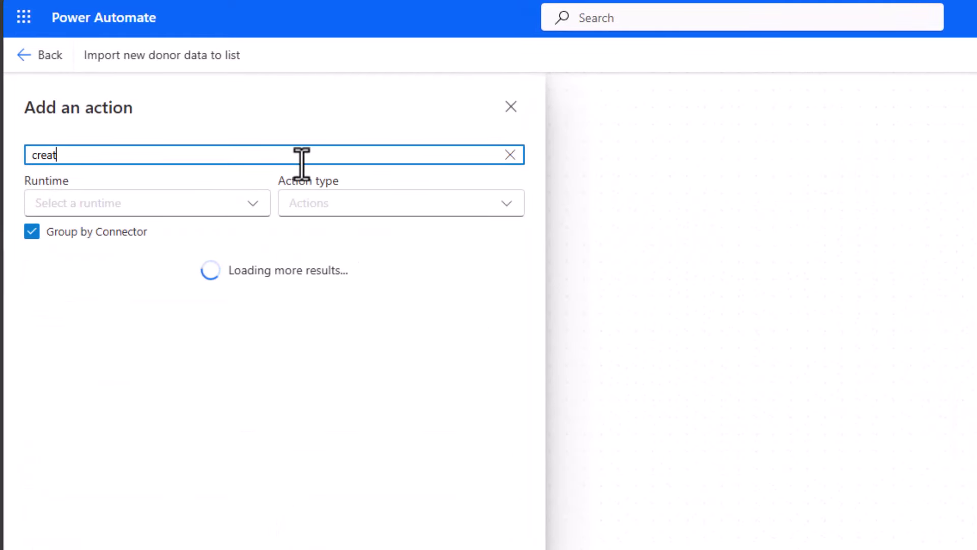
pyautogui.write('e item')
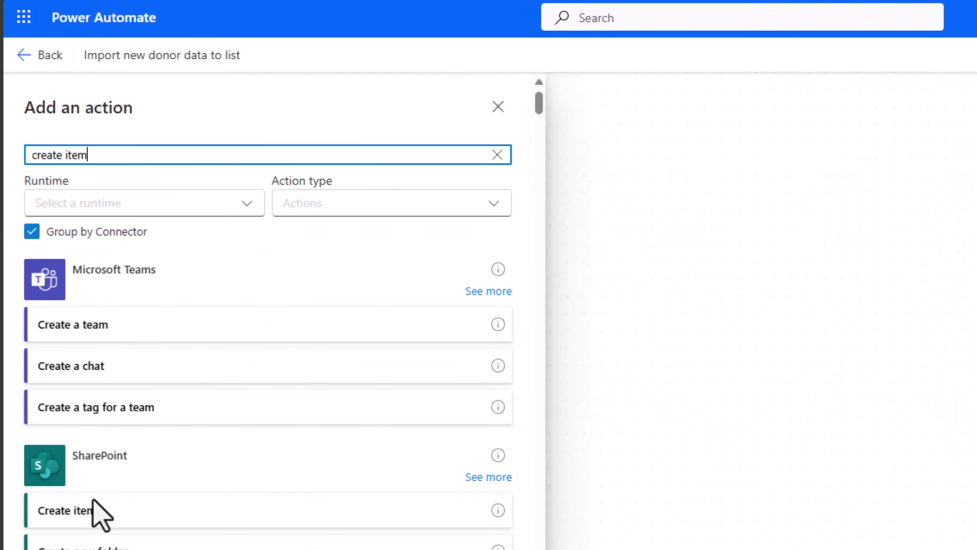
pyautogui.scroll(-3, 112, 508)
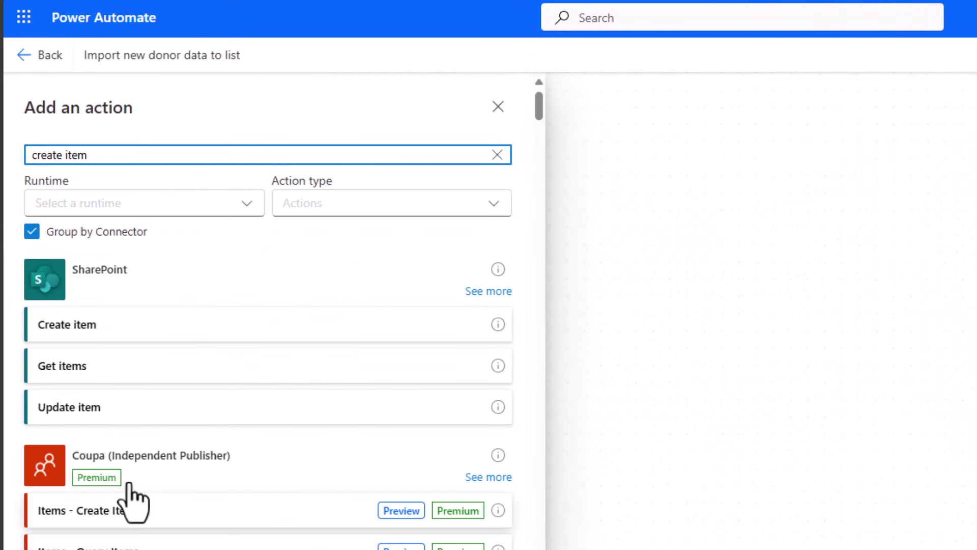
pyautogui.click(103, 330)
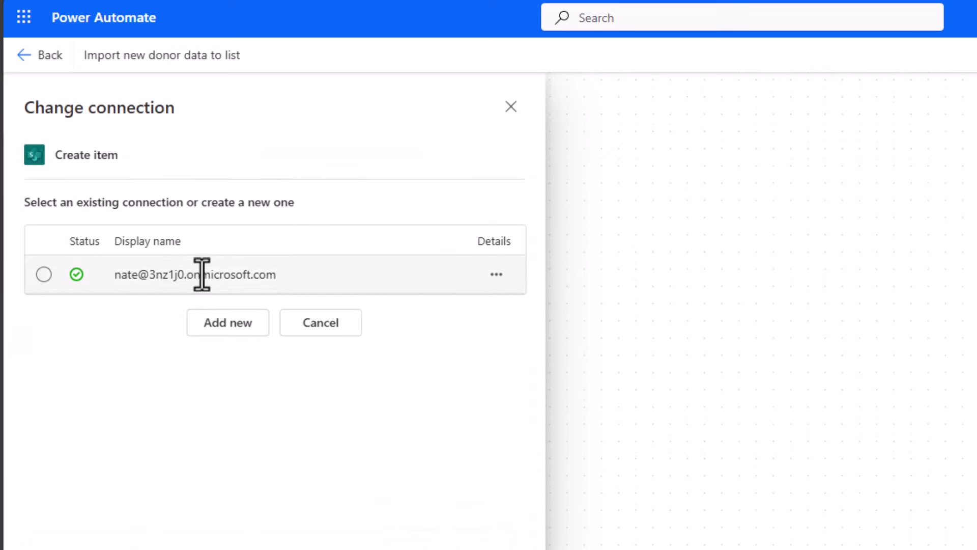
pyautogui.click(43, 274)
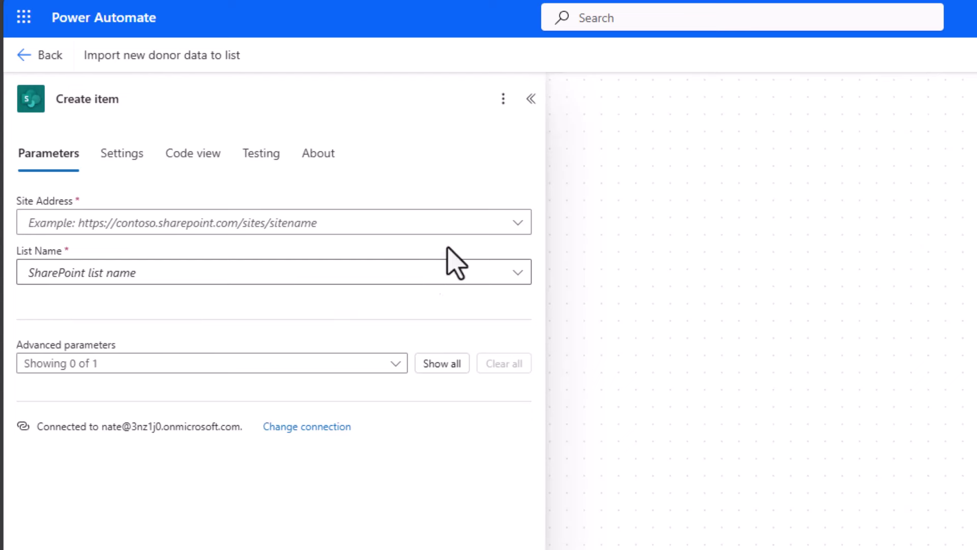
# Target the pasted AnnualFundraiser site address and its Donor Data list.
pyautogui.click(518, 224)
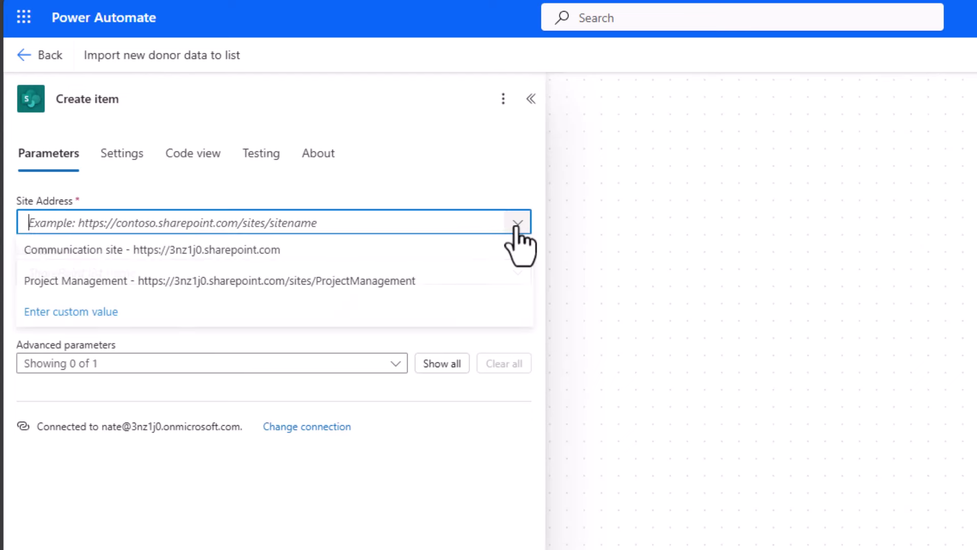
pyautogui.click(176, 313)
pyautogui.write('https://3nz1j0.sharepoint.com/sites/AnnualFundraiser')
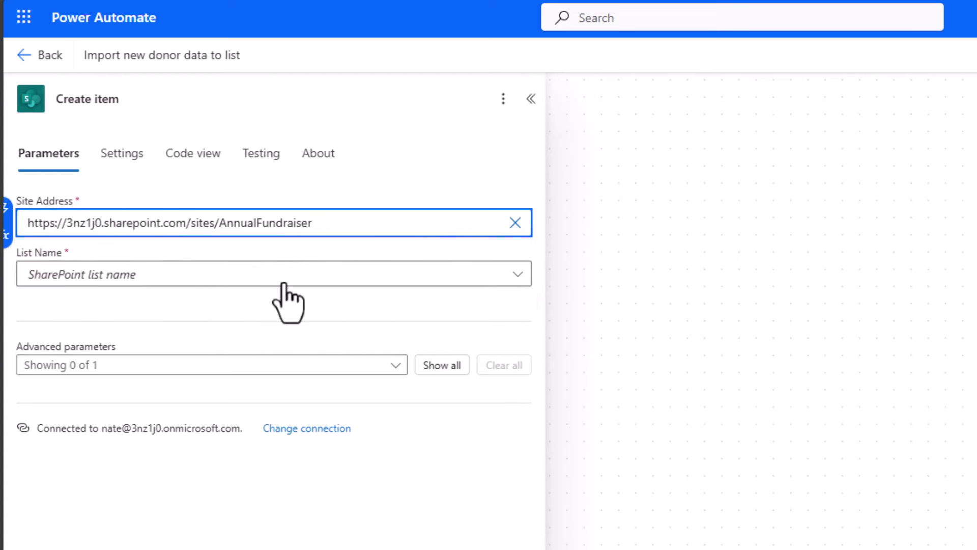
pyautogui.click(300, 276)
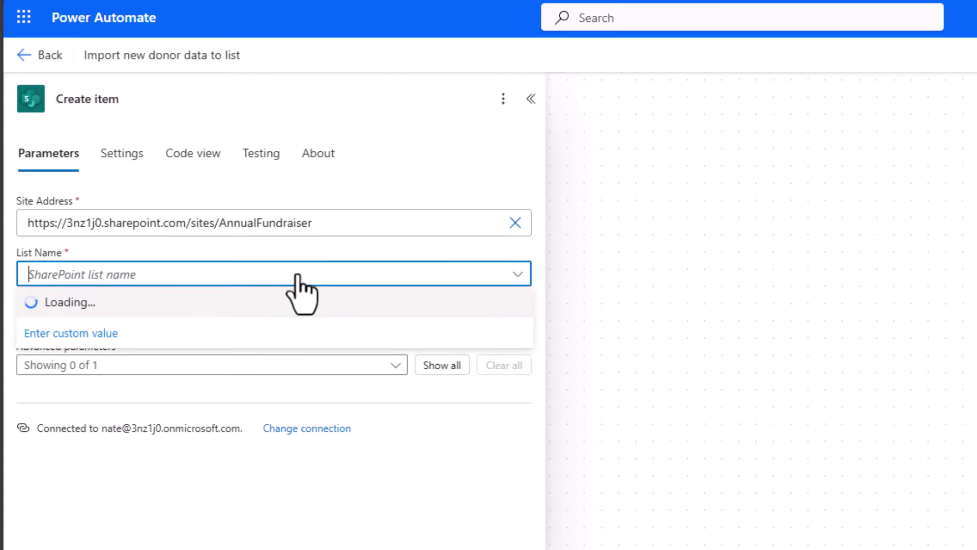
pyautogui.click(267, 305)
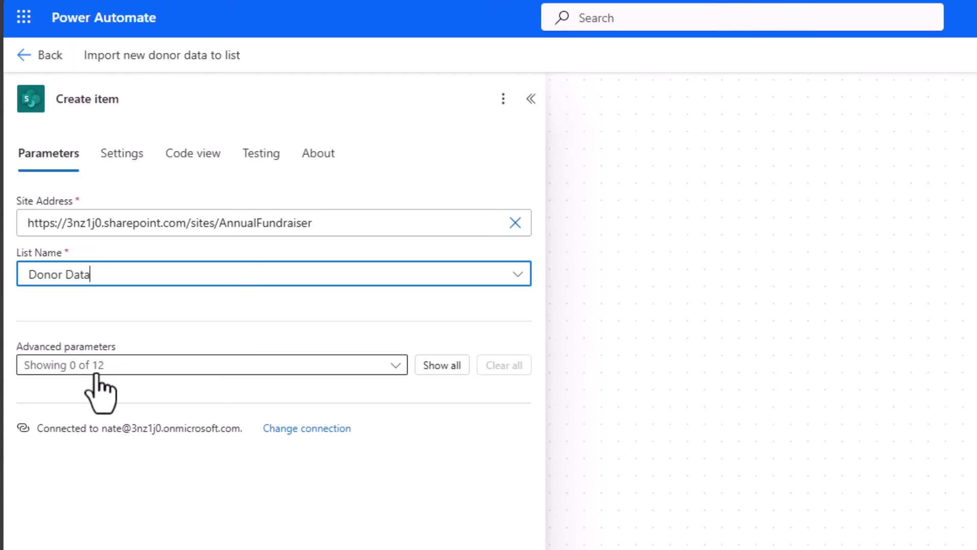
# Map DonorID, FirstName and LastName to the Excel row's matching columns.
pyautogui.click(435, 366)
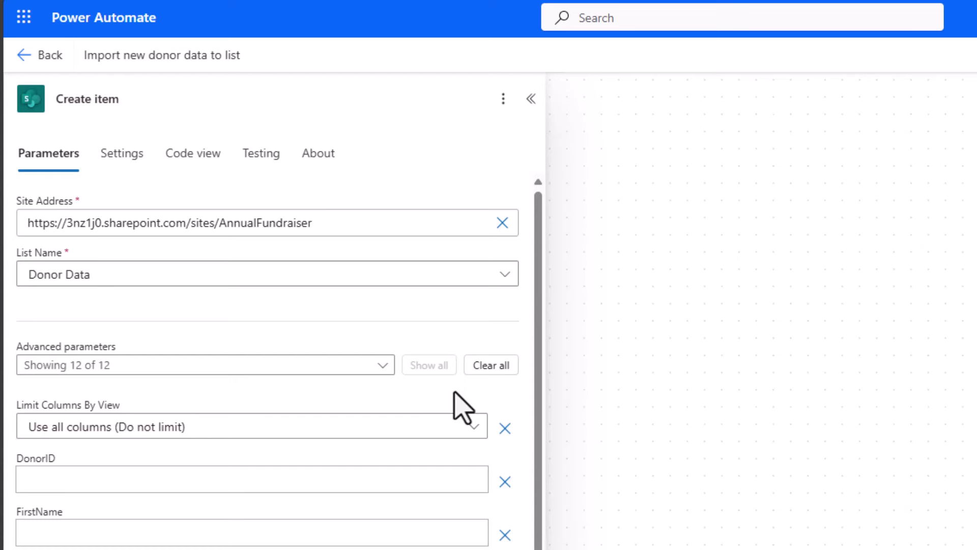
pyautogui.scroll(-3, 455, 402)
pyautogui.click(192, 308)
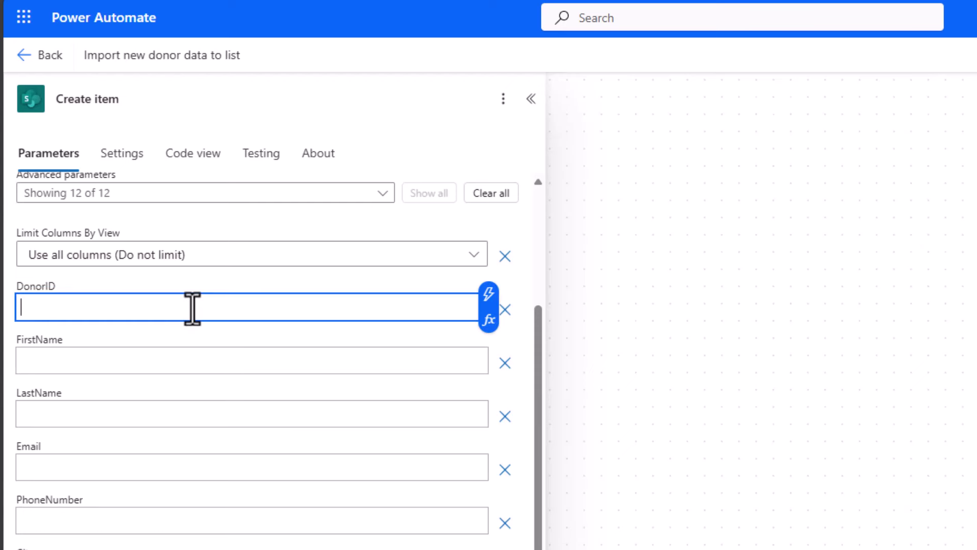
pyautogui.click(489, 296)
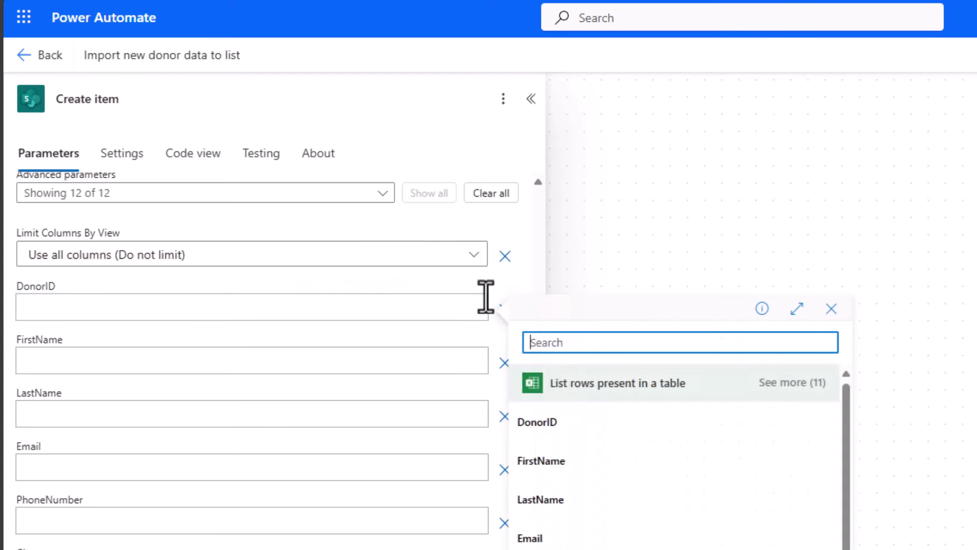
pyautogui.click(574, 432)
pyautogui.click(145, 362)
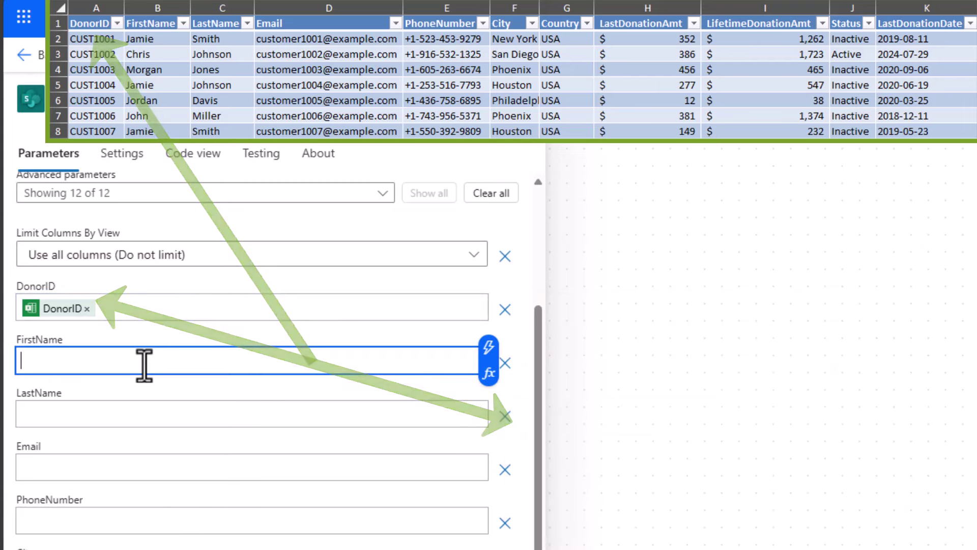
pyautogui.click(489, 348)
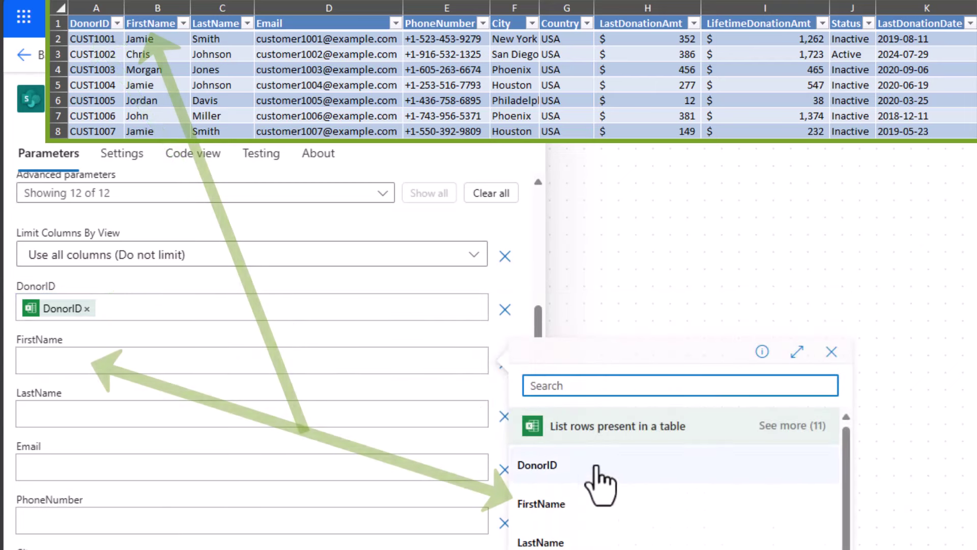
pyautogui.click(590, 504)
pyautogui.click(272, 419)
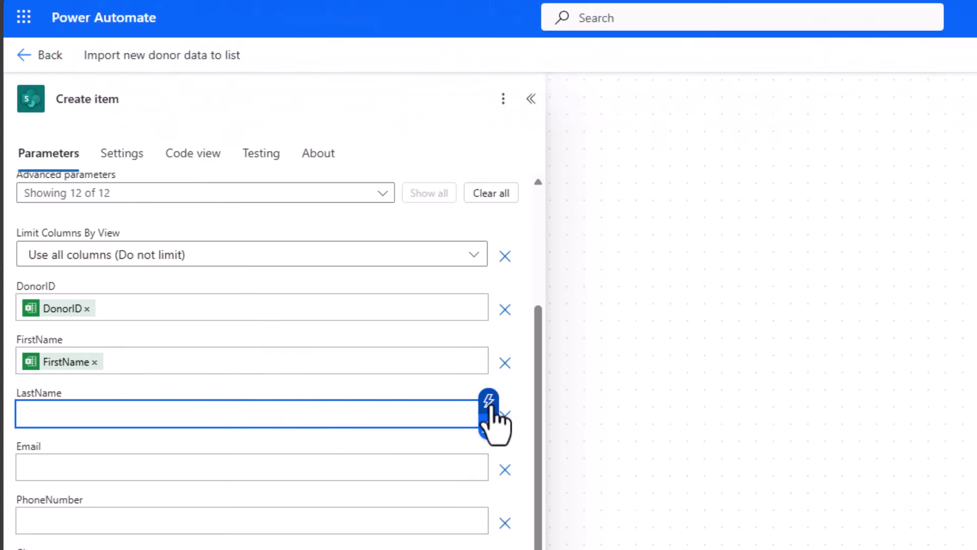
pyautogui.click(489, 402)
pyautogui.click(560, 542)
# Map Email, PhoneNumber and City to the Excel row's matching columns.
pyautogui.click(244, 470)
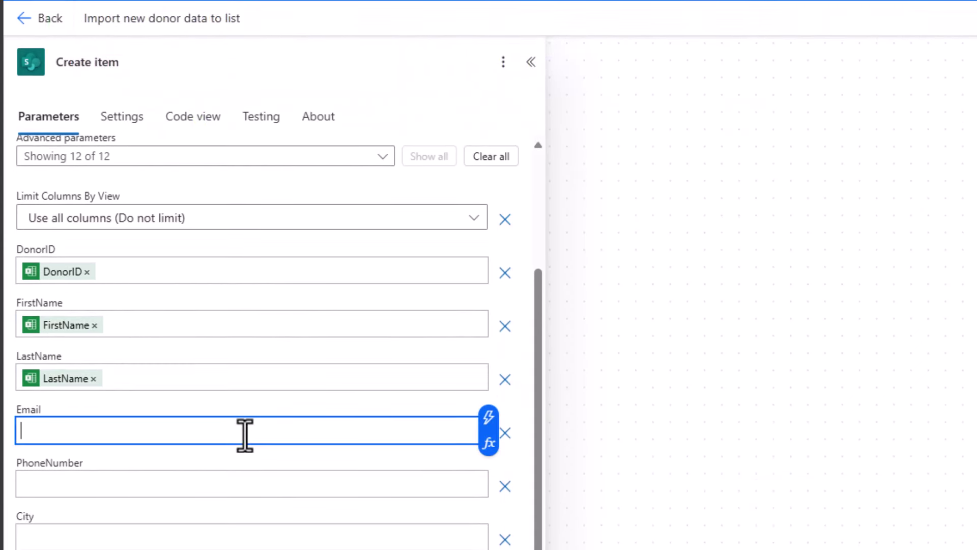
pyautogui.click(488, 420)
pyautogui.click(573, 510)
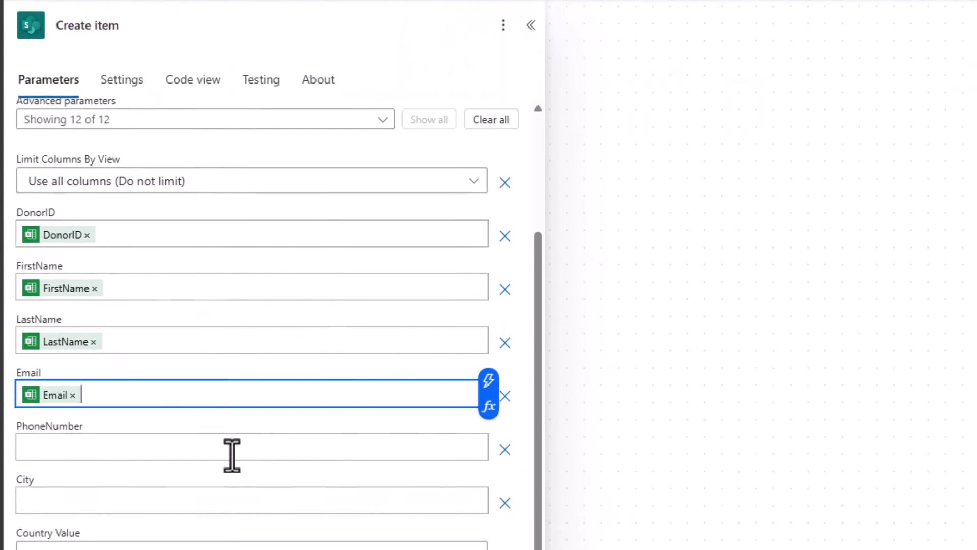
pyautogui.click(231, 454)
pyautogui.click(489, 438)
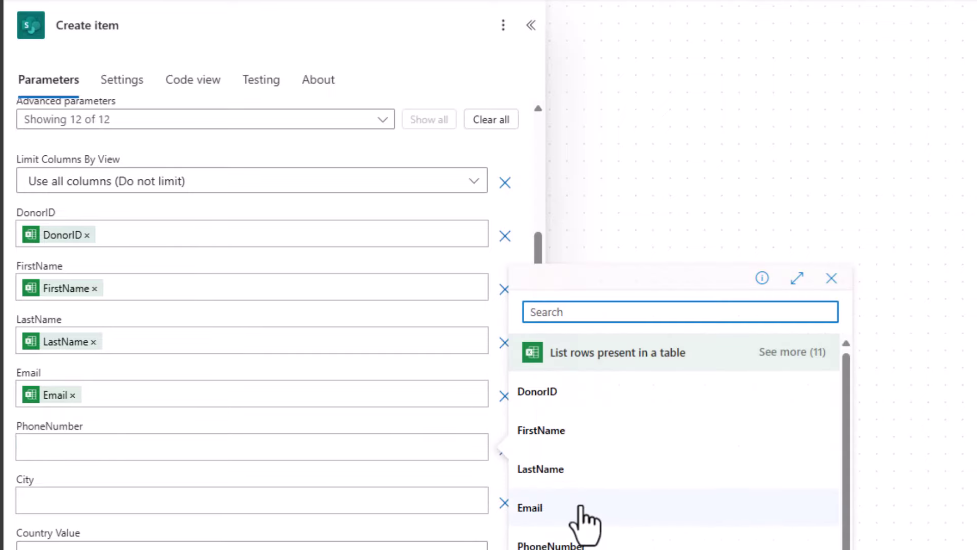
pyautogui.click(580, 543)
pyautogui.click(310, 500)
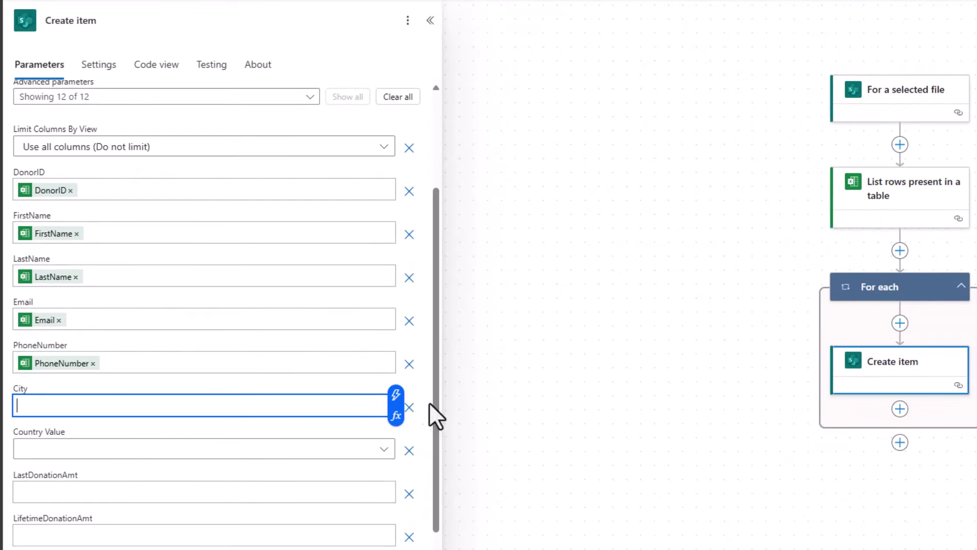
pyautogui.click(396, 394)
pyautogui.click(466, 475)
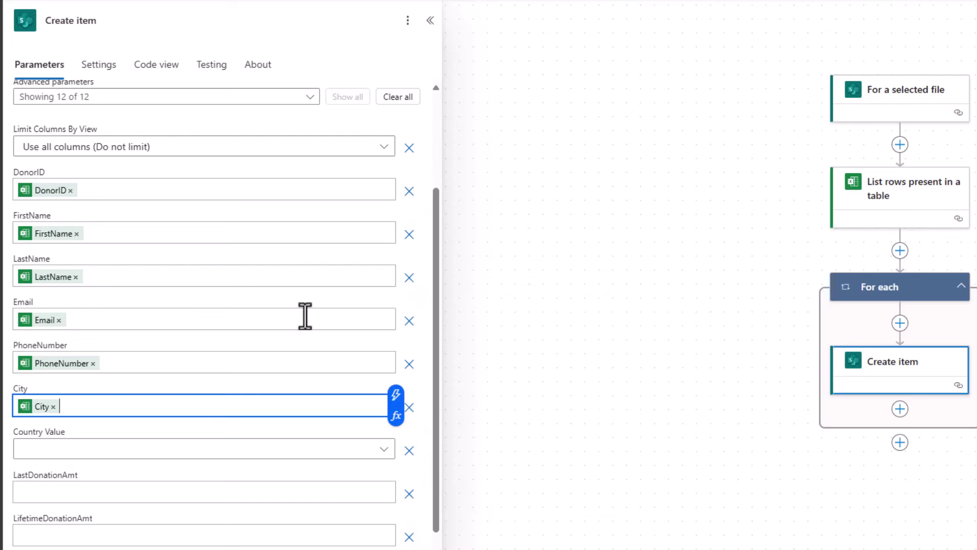
pyautogui.scroll(-2, 285, 310)
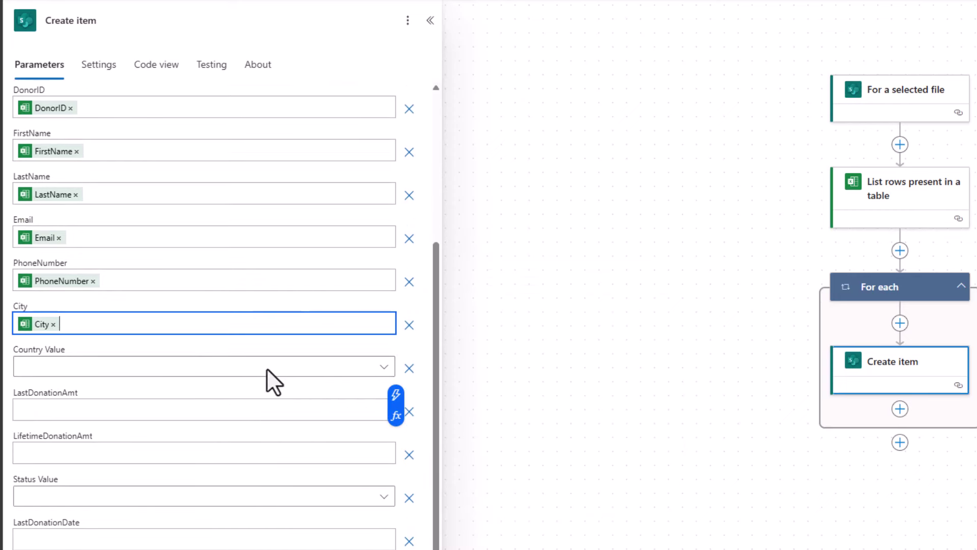
# Give Country Value a custom value taken from the List rows Country column.
pyautogui.click(384, 367)
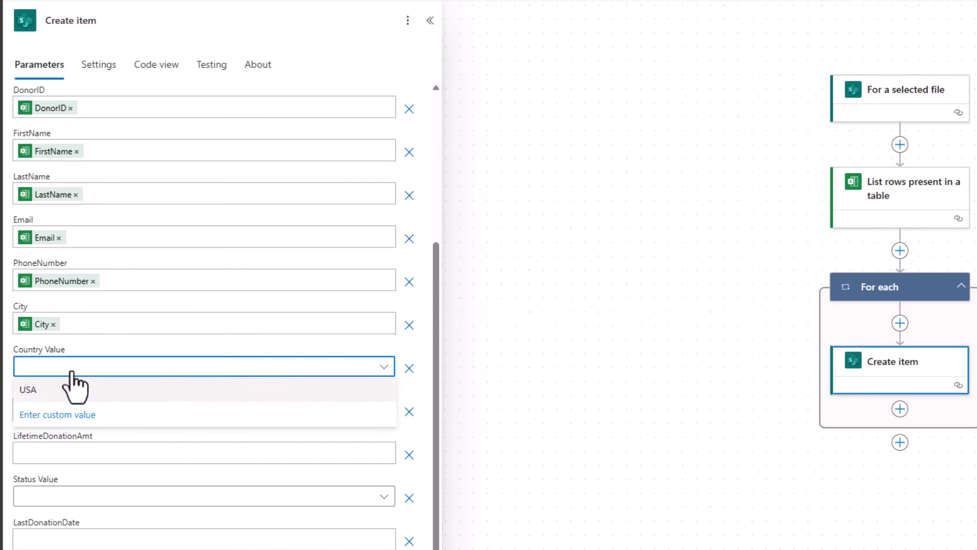
pyautogui.click(71, 416)
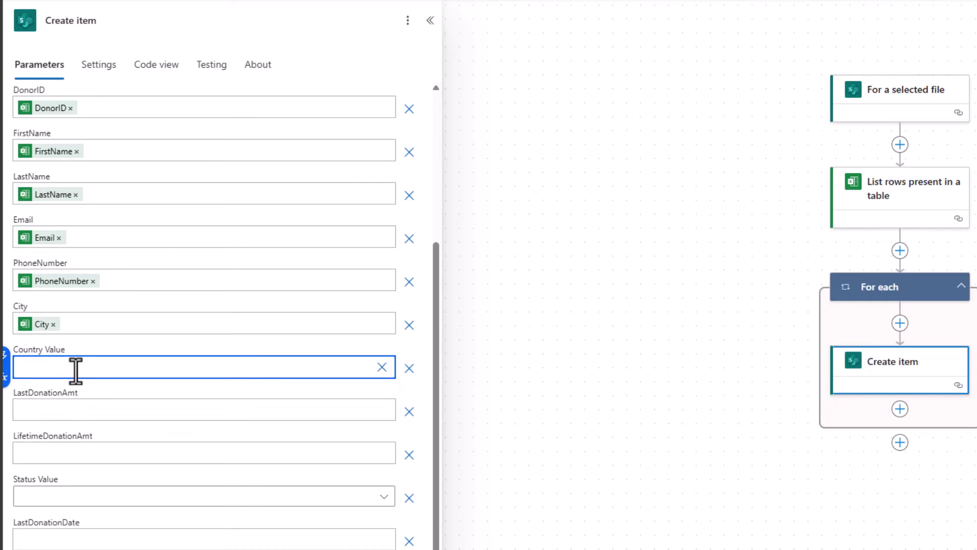
pyautogui.click(5, 361)
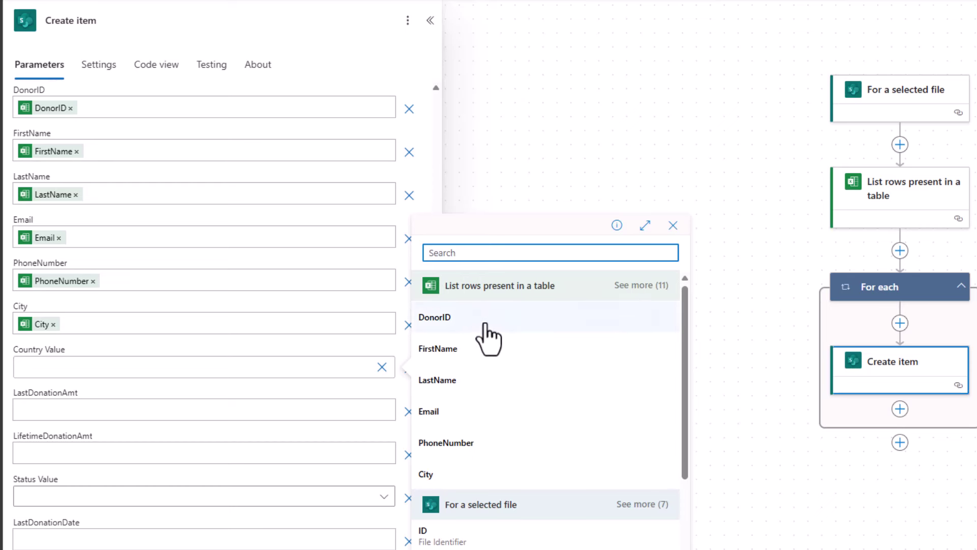
pyautogui.click(642, 286)
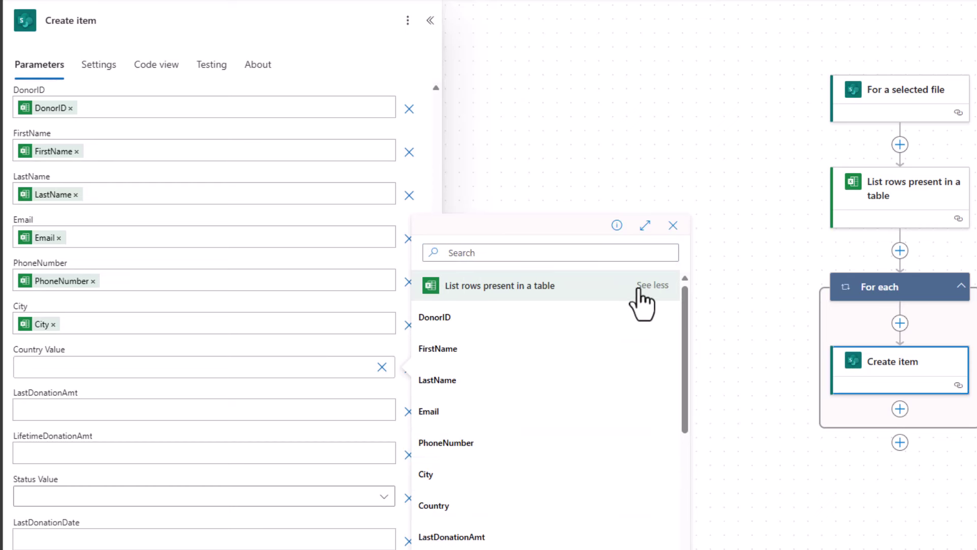
pyautogui.scroll(-1, 493, 427)
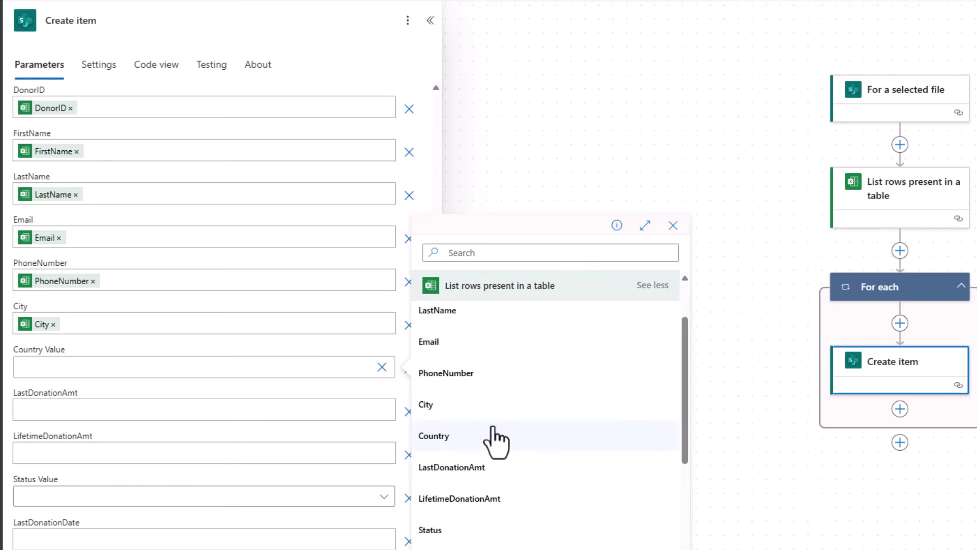
pyautogui.click(439, 438)
pyautogui.click(68, 407)
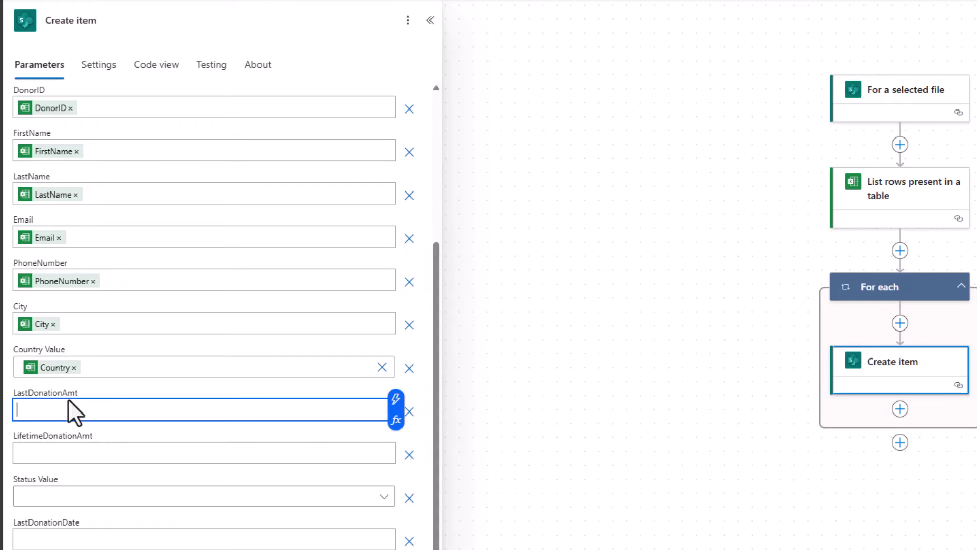
pyautogui.click(397, 407)
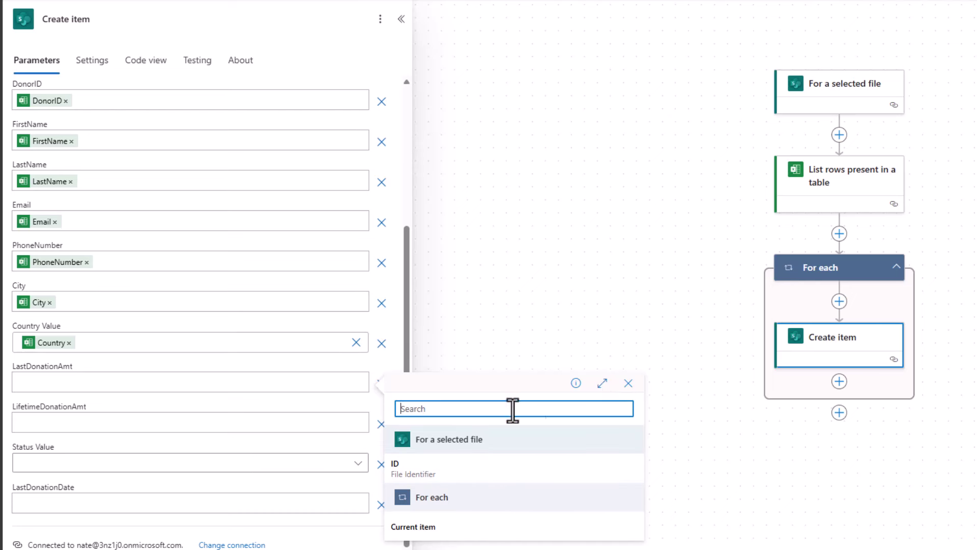
pyautogui.click(100, 386)
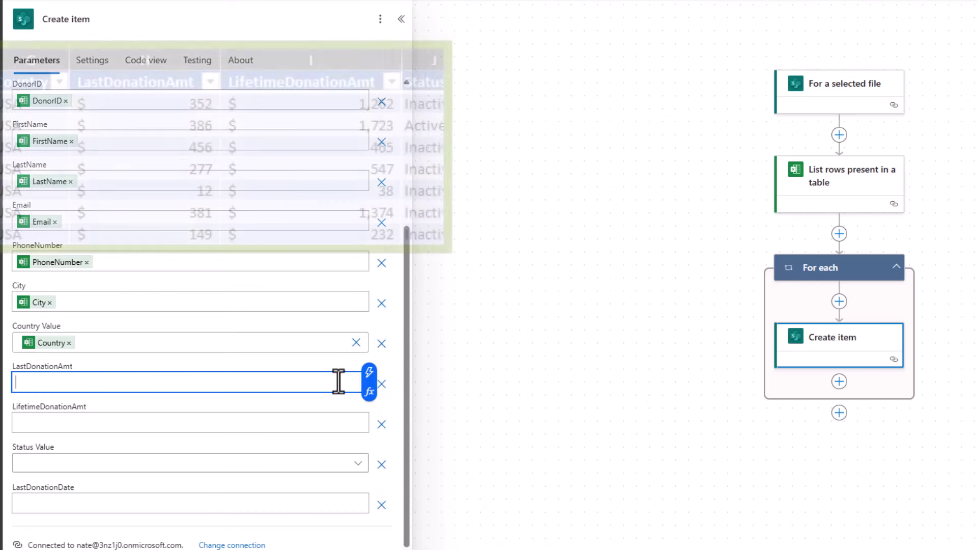
pyautogui.click(369, 372)
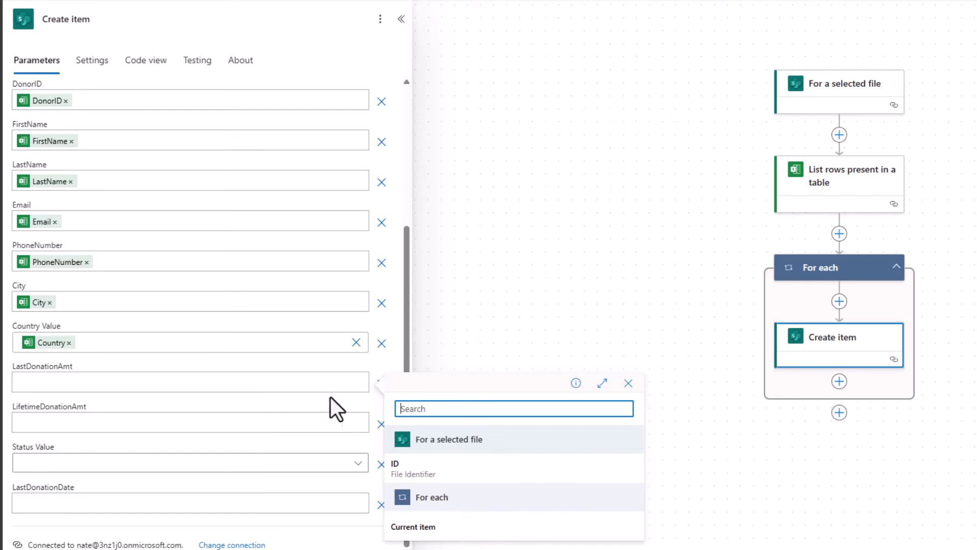
pyautogui.click(356, 382)
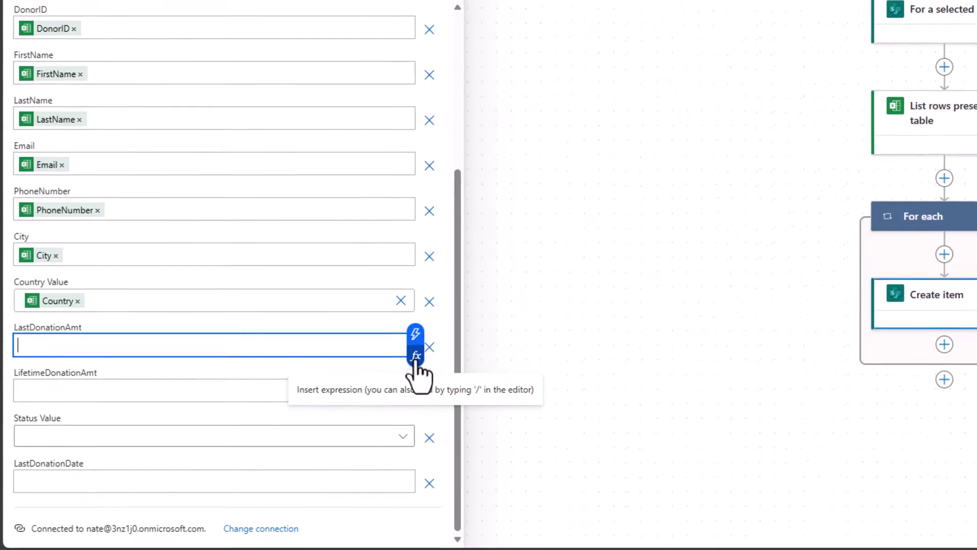
# Set LastDonationAmt to a float() expression of the Excel LastDonationAmt column.
pyautogui.click(421, 355)
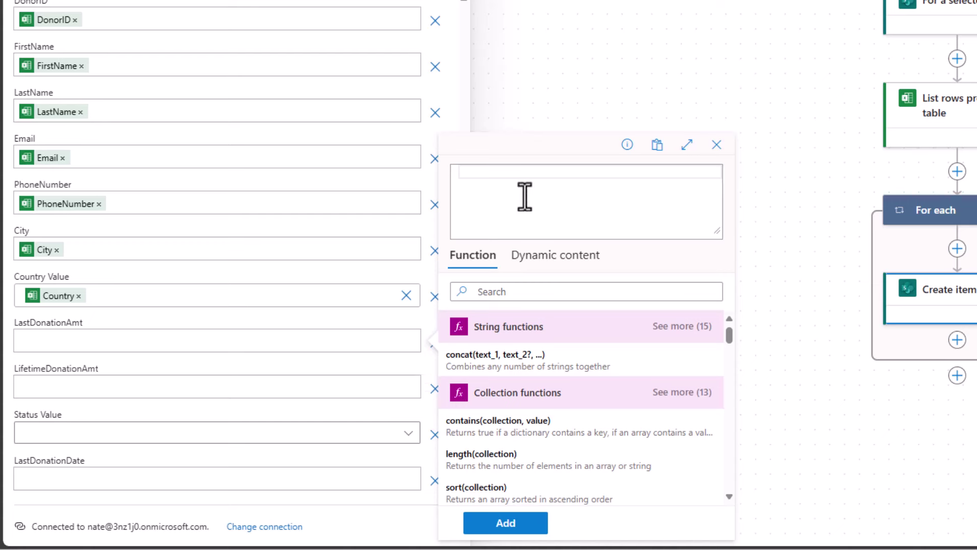
pyautogui.write('float(')
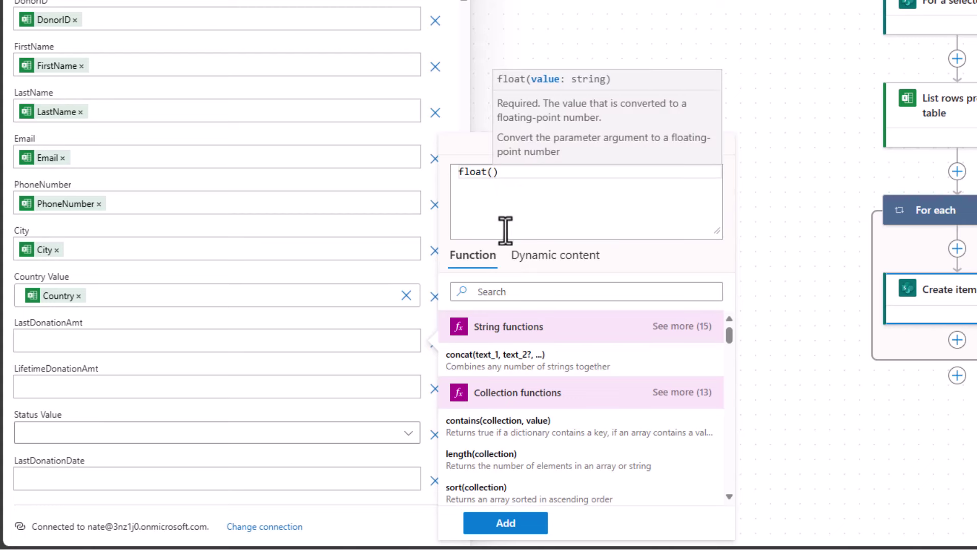
pyautogui.click(549, 260)
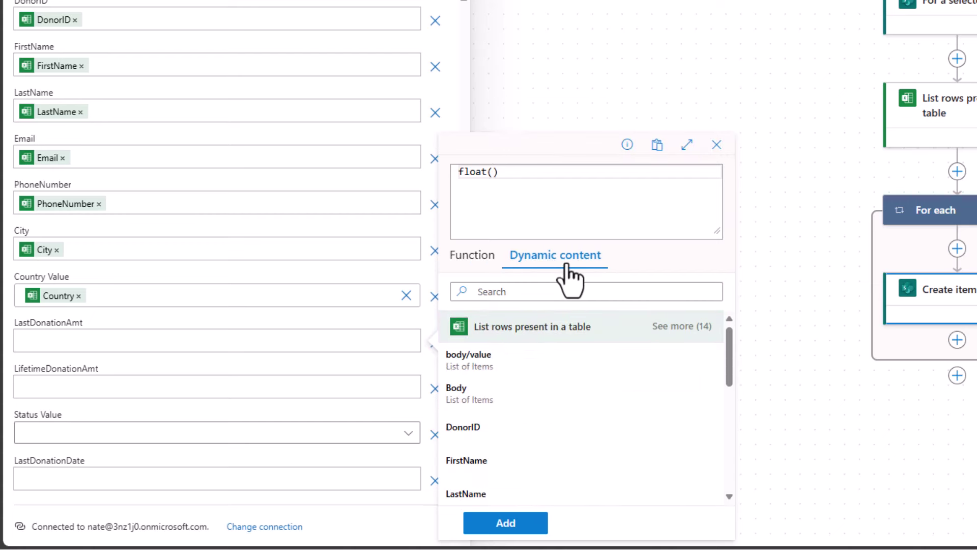
pyautogui.click(671, 327)
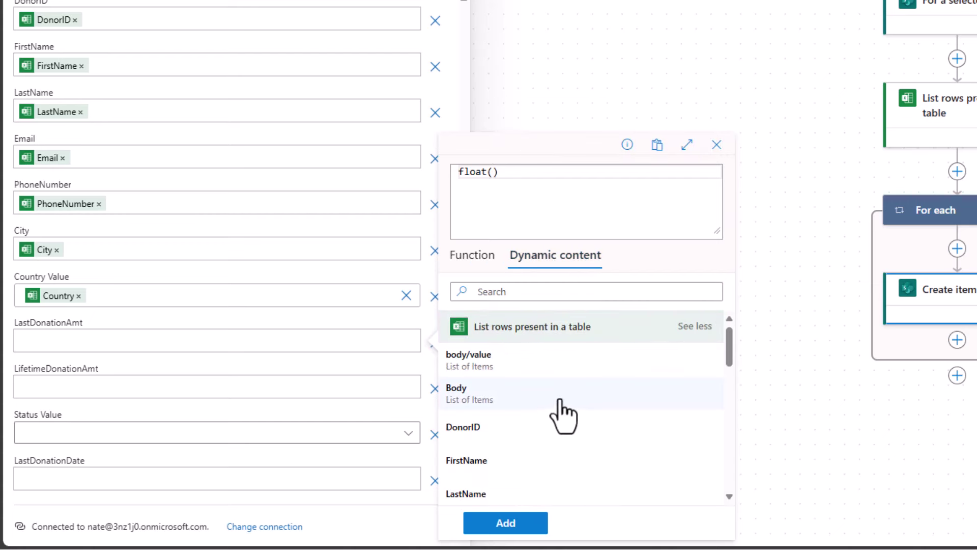
pyautogui.scroll(-3, 562, 414)
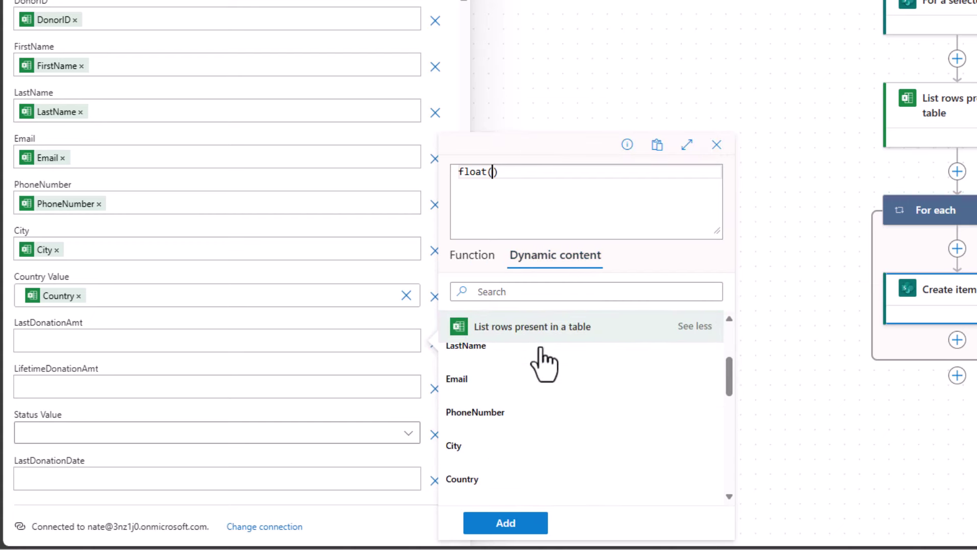
pyautogui.scroll(-3, 529, 376)
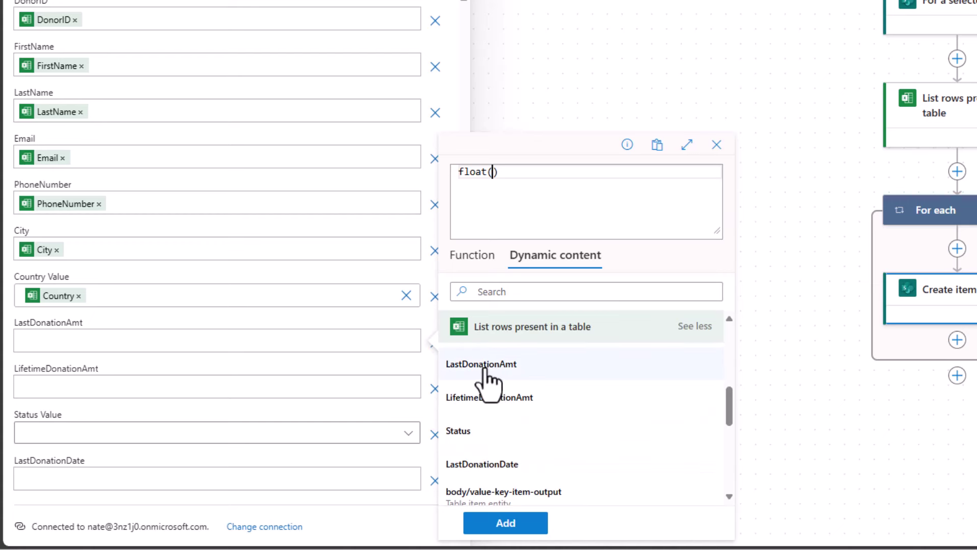
pyautogui.click(501, 372)
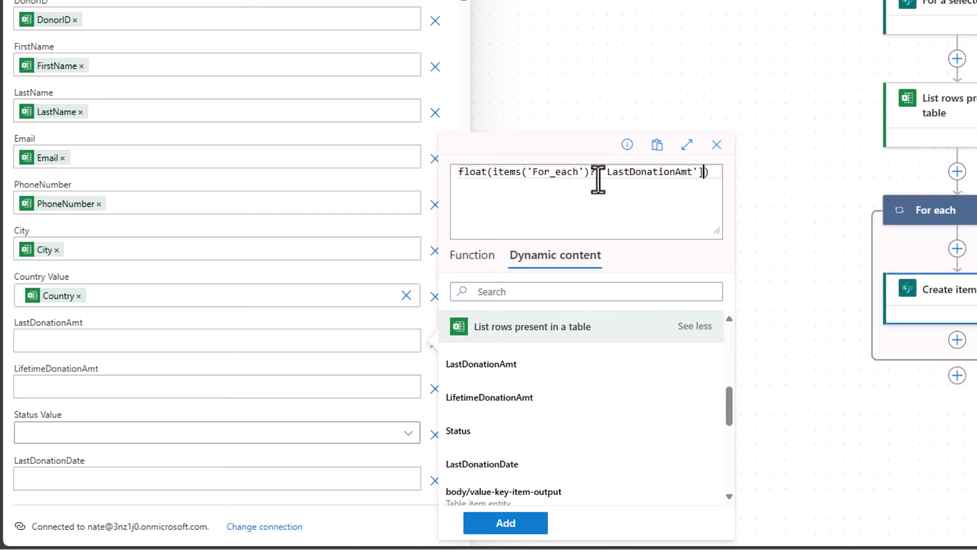
pyautogui.click(505, 523)
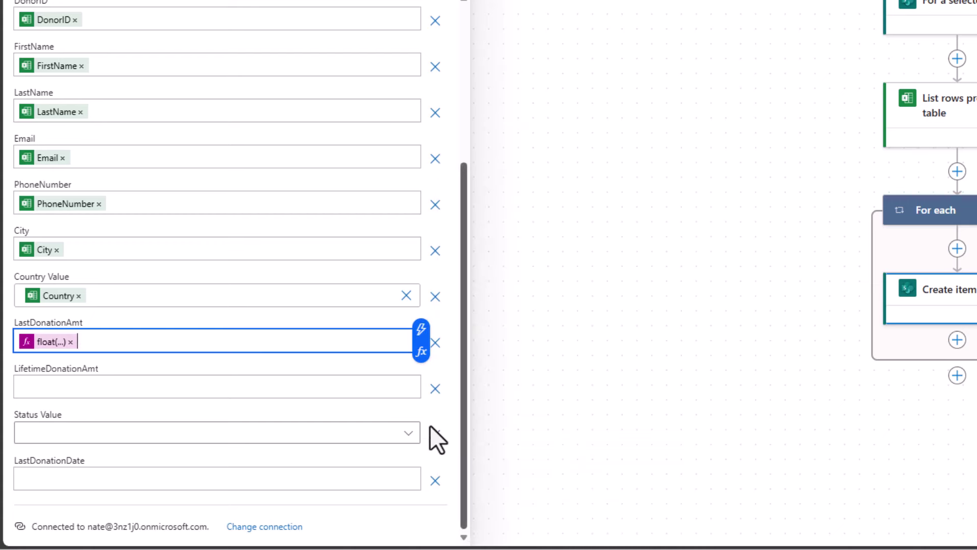
# Set LifetimeDonationAmt to a float() expression of the Excel LifetimeDonationAmt column.
pyautogui.click(302, 392)
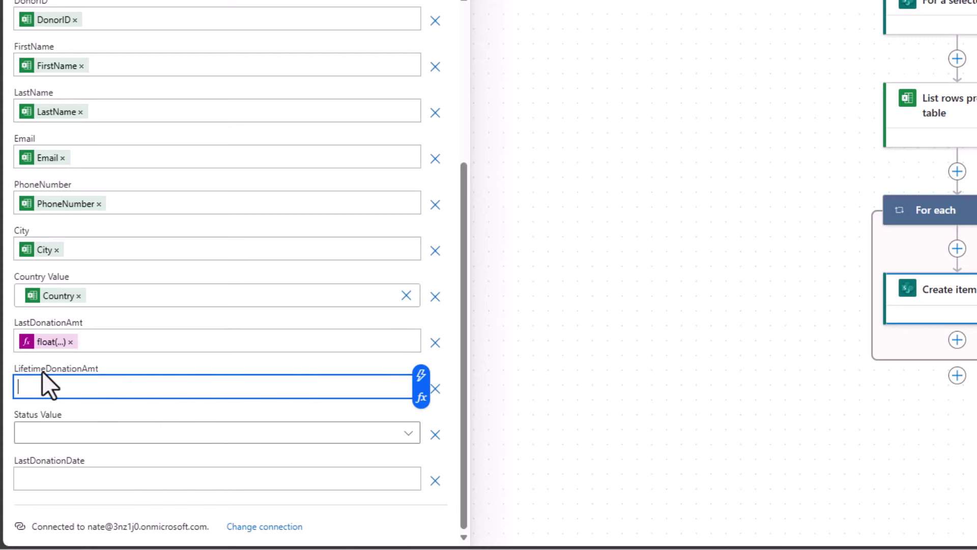
pyautogui.click(420, 400)
pyautogui.write('float(')
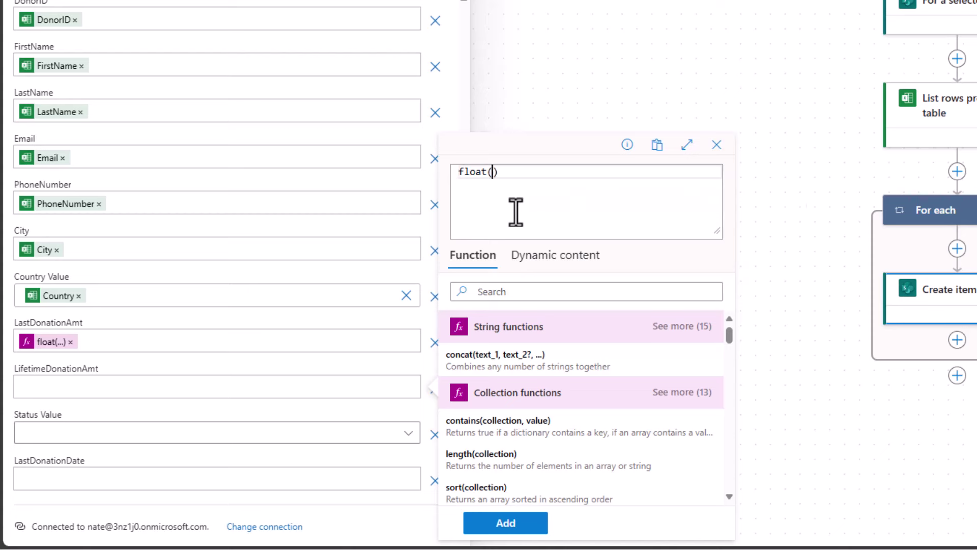
pyautogui.click(572, 262)
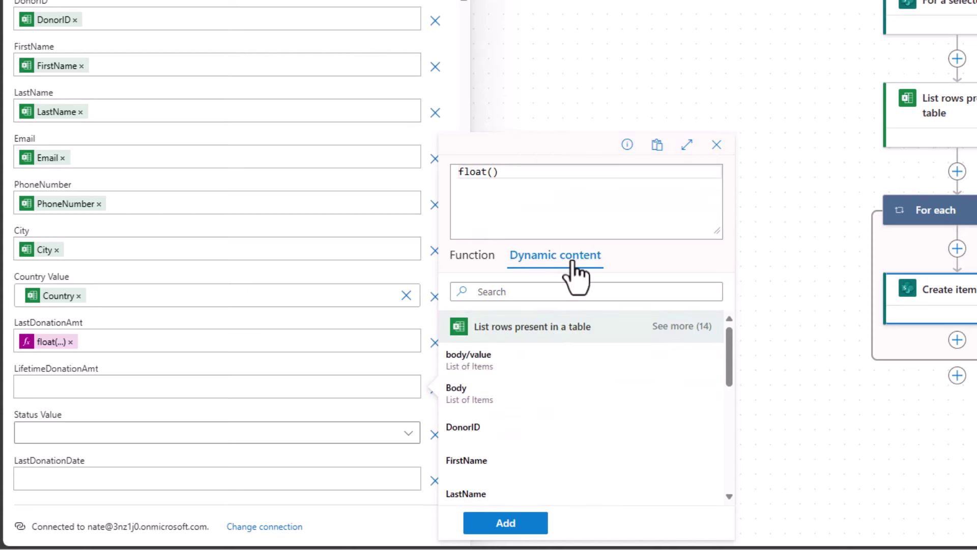
pyautogui.click(682, 326)
pyautogui.scroll(-5, 617, 410)
pyautogui.scroll(-2, 601, 407)
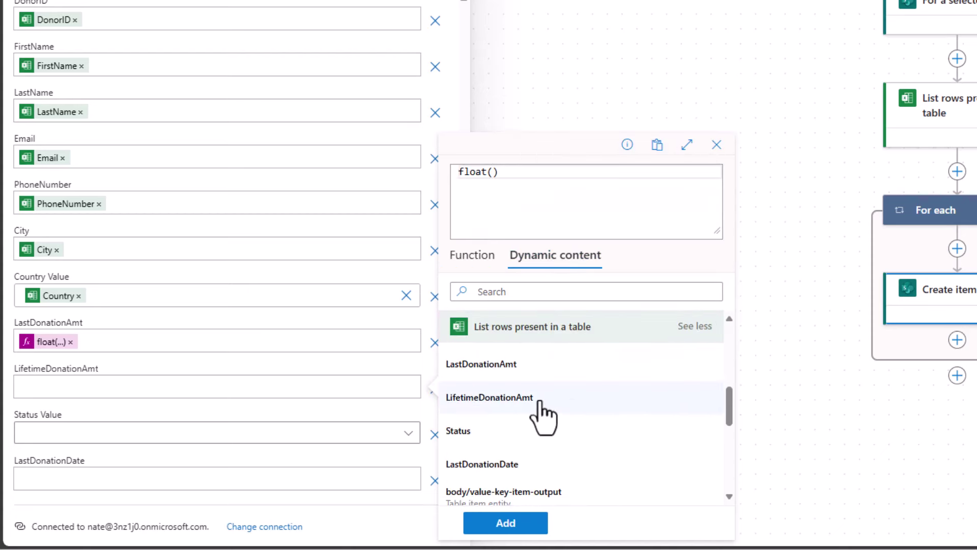
pyautogui.click(538, 402)
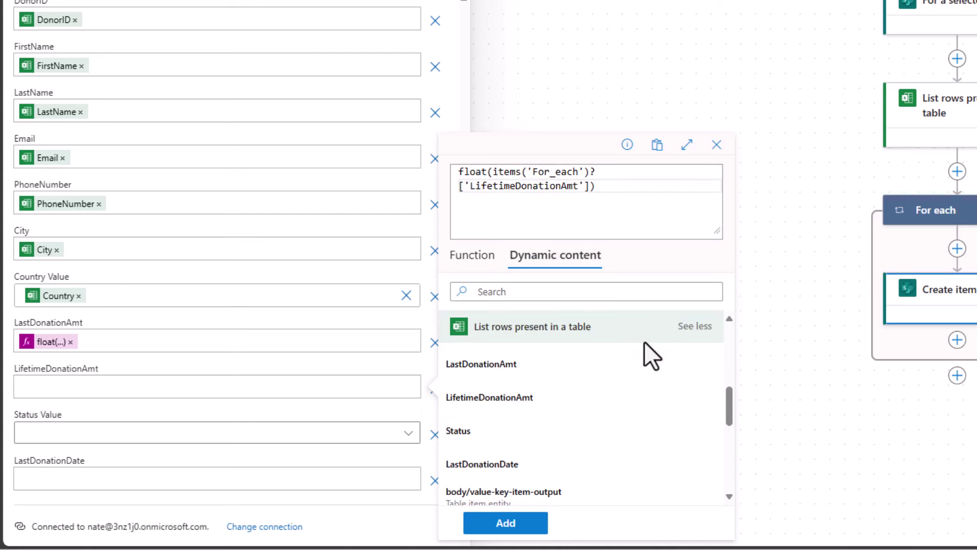
pyautogui.click(533, 531)
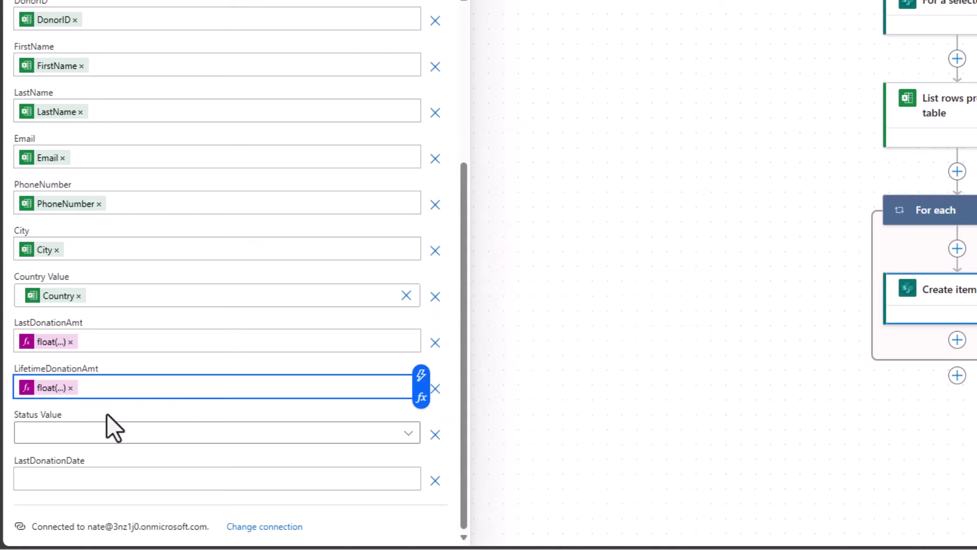
# Give Status Value a custom value mapped to the Excel Status column.
pyautogui.click(401, 436)
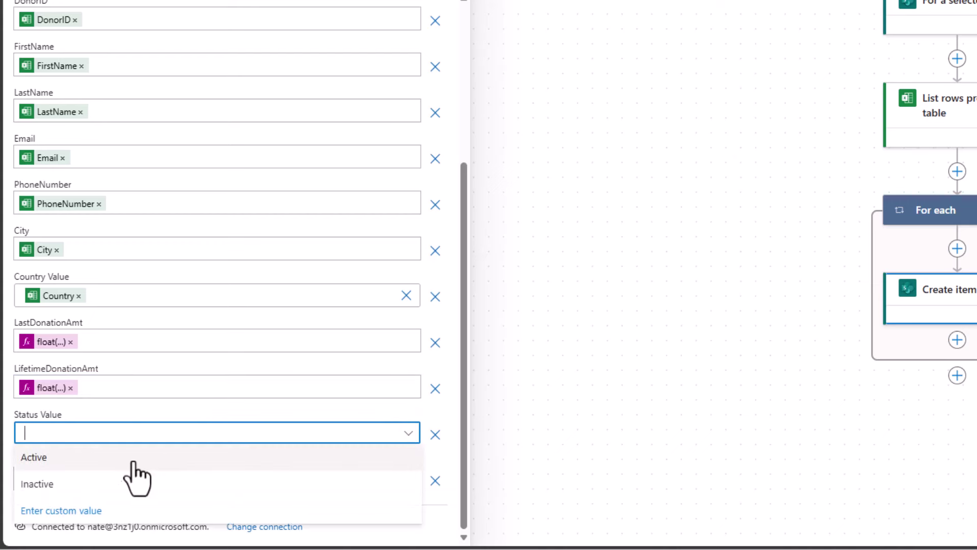
pyautogui.click(62, 512)
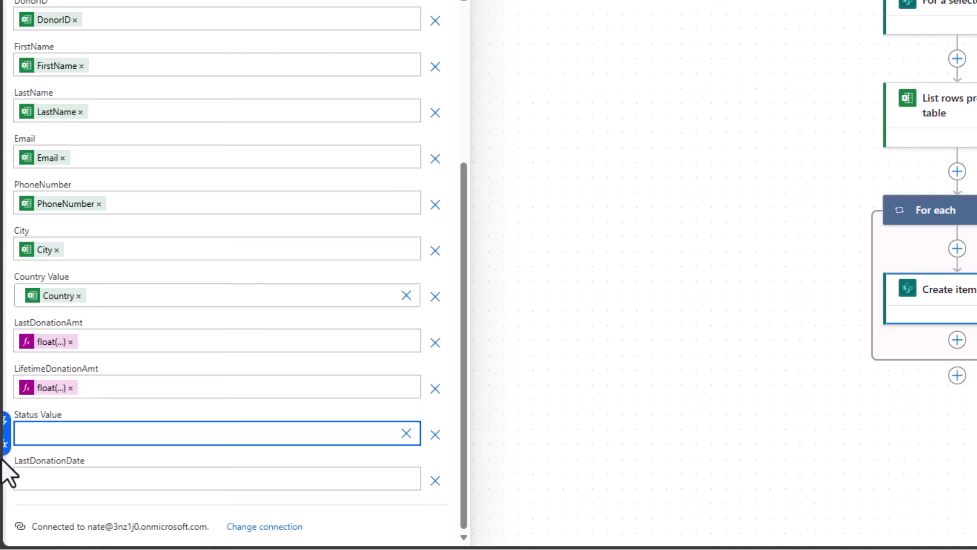
pyautogui.click(6, 421)
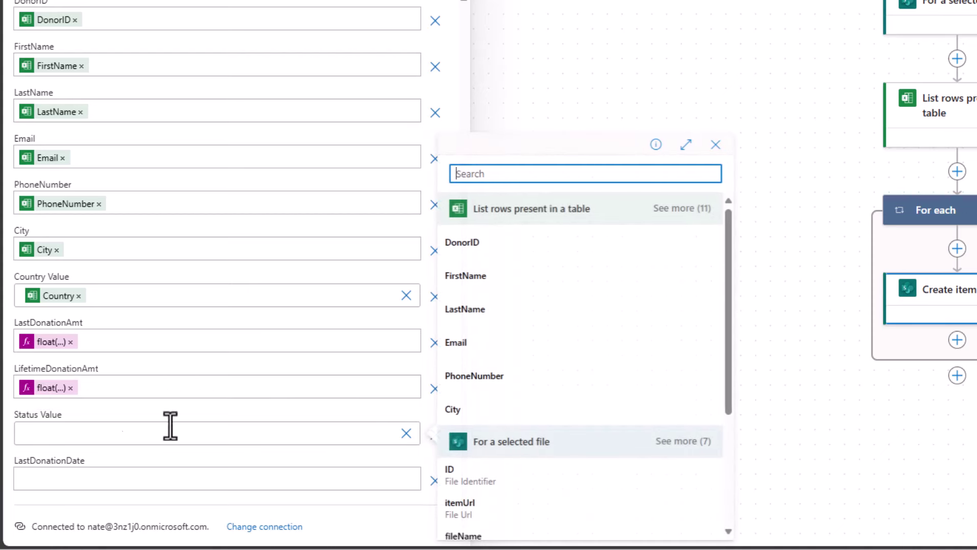
pyautogui.click(679, 210)
pyautogui.scroll(-5, 585, 342)
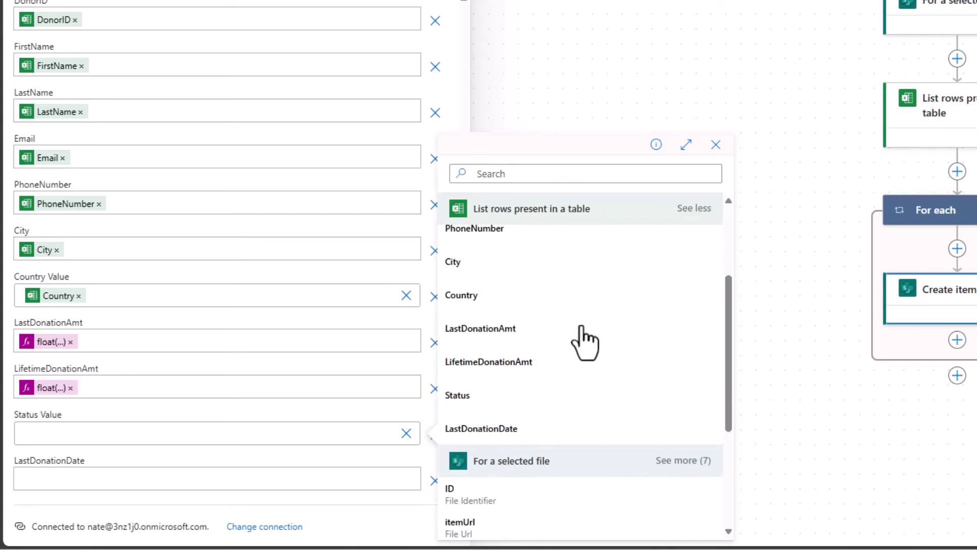
pyautogui.scroll(1, 486, 391)
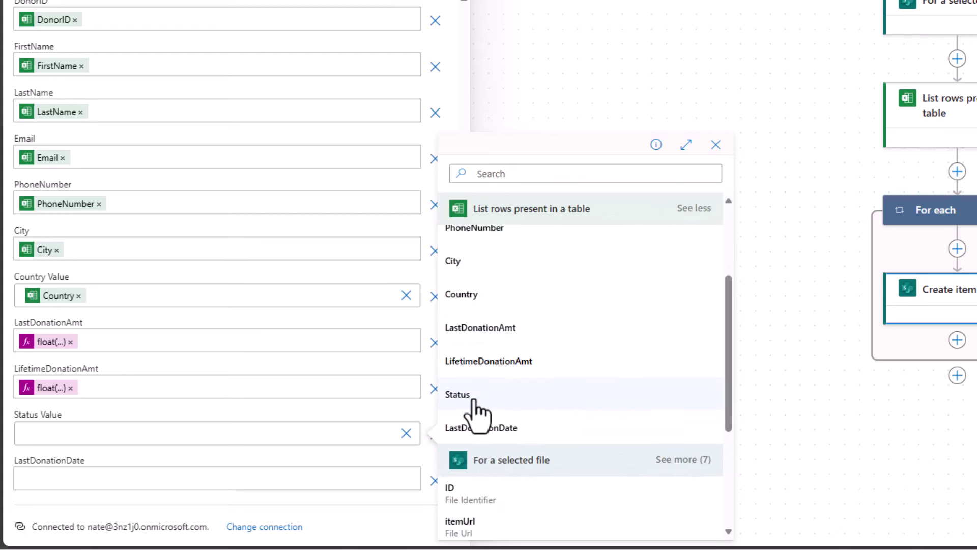
pyautogui.click(476, 395)
# Fill LastDonationDate with the Excel row's LastDonationDate value.
pyautogui.click(43, 475)
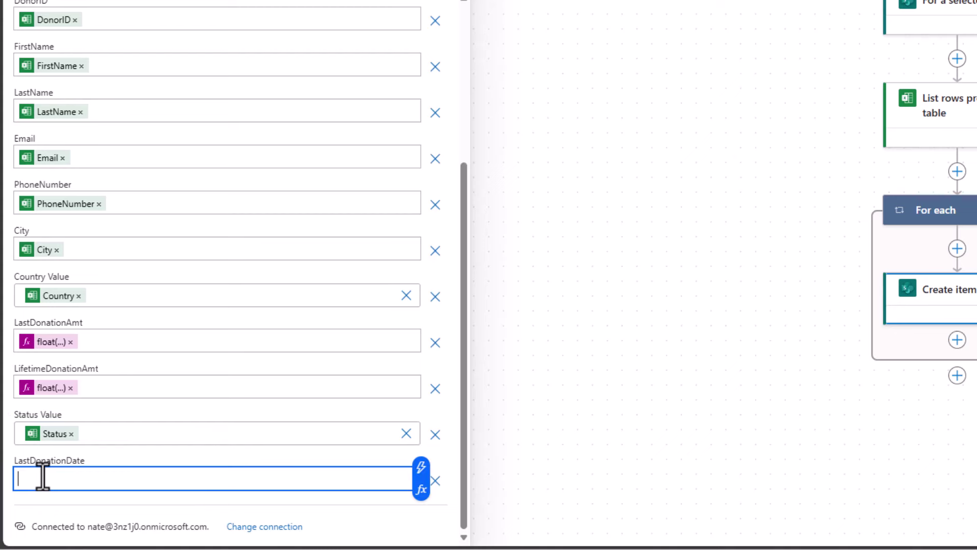
pyautogui.click(422, 470)
pyautogui.click(684, 210)
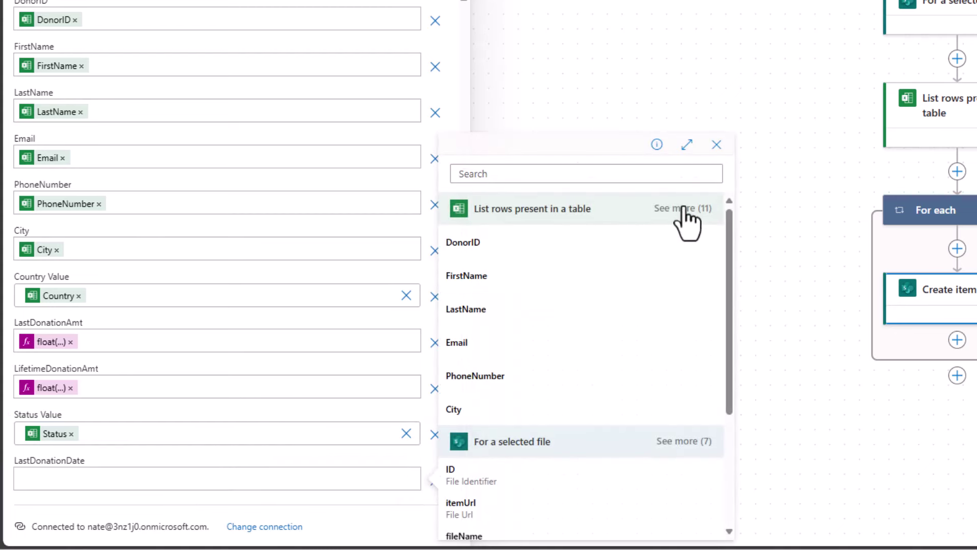
pyautogui.scroll(-3, 509, 395)
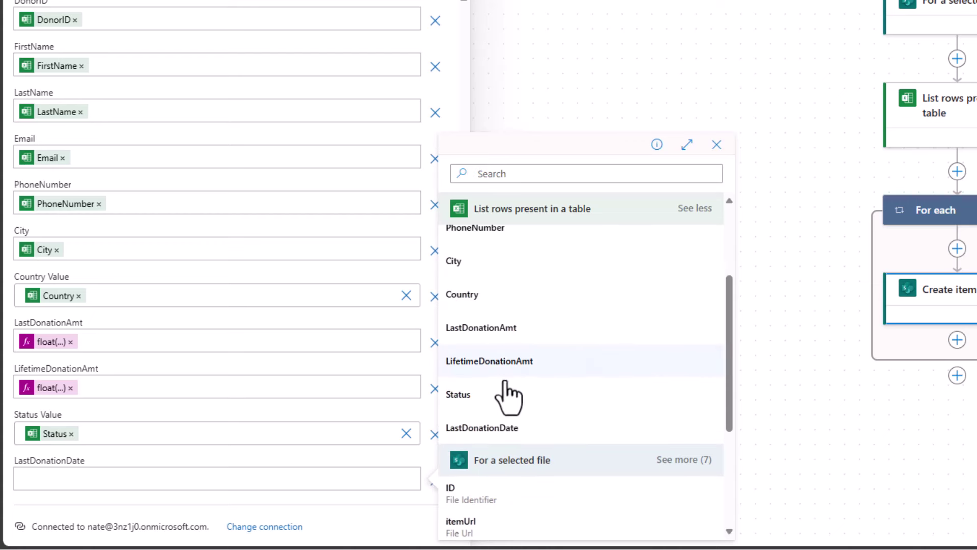
pyautogui.click(478, 430)
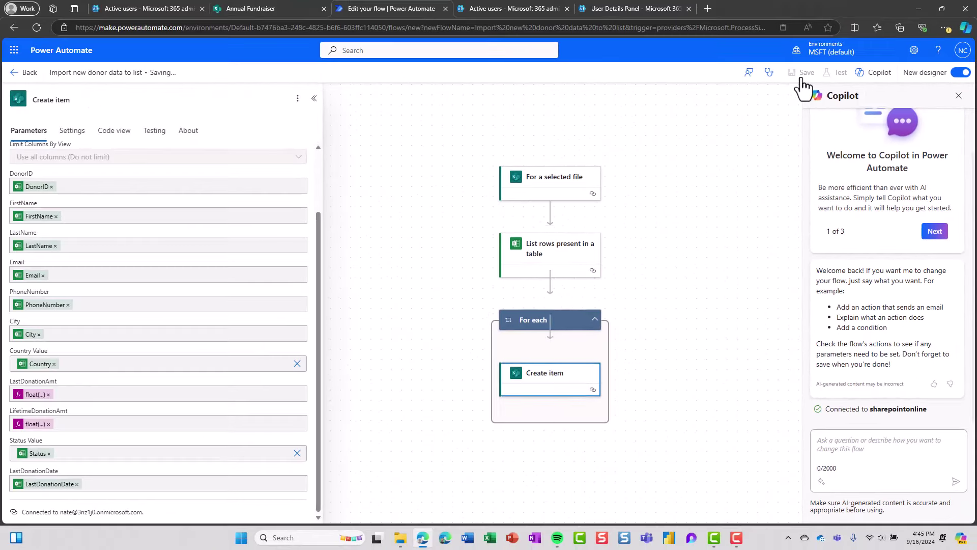
# Save the Import new donor data to list flow.
pyautogui.click(812, 25)
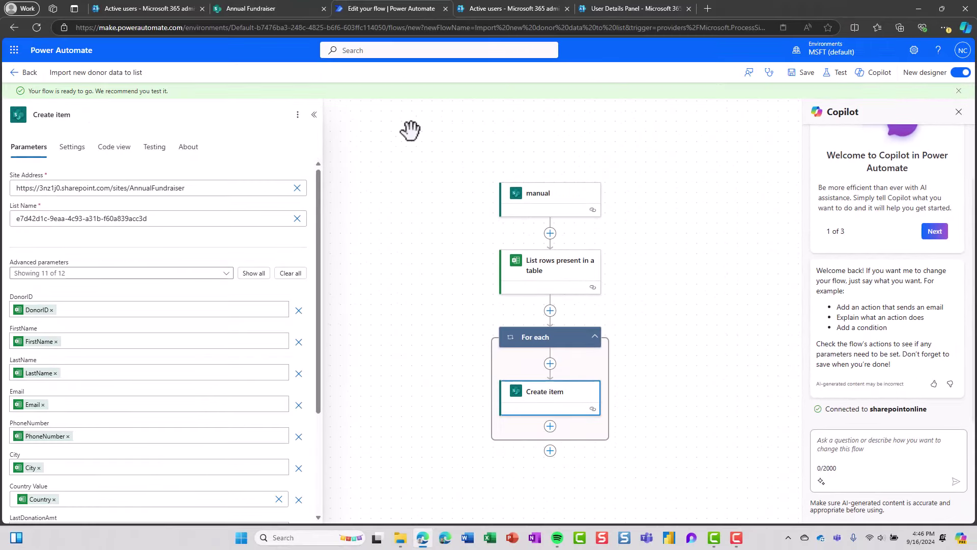
# On the Annual Fundraiser site, select additional_donor_data.xlsx in Documents and list its automations.
pyautogui.click(267, 8)
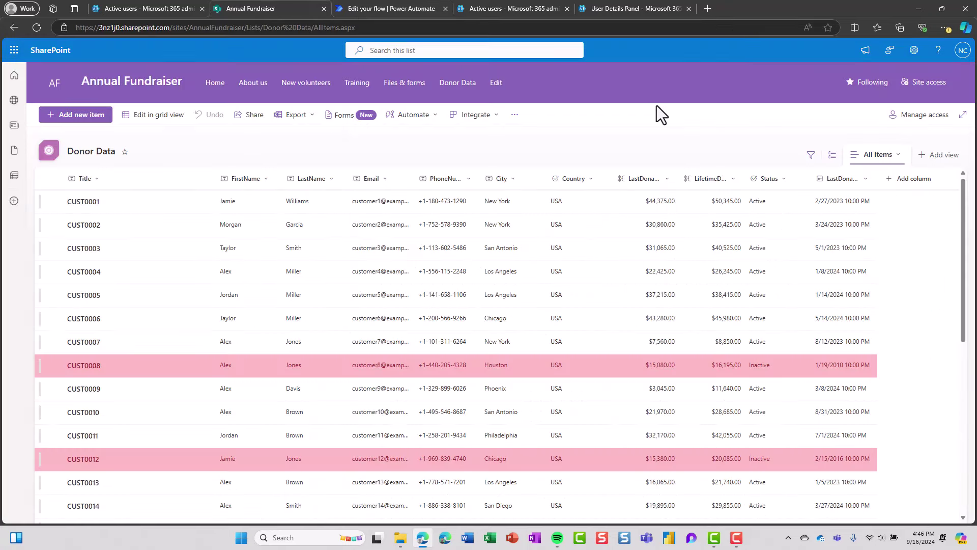
pyautogui.click(914, 50)
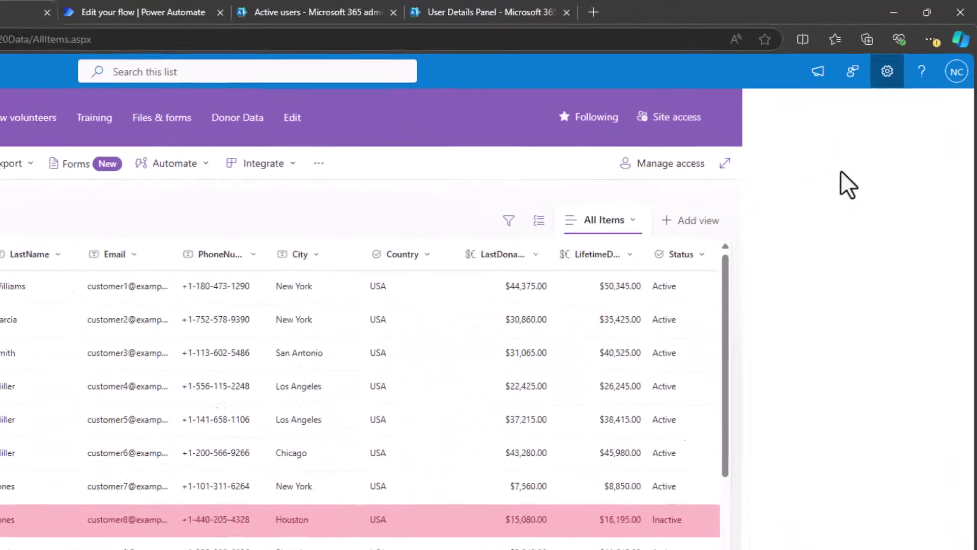
pyautogui.click(737, 239)
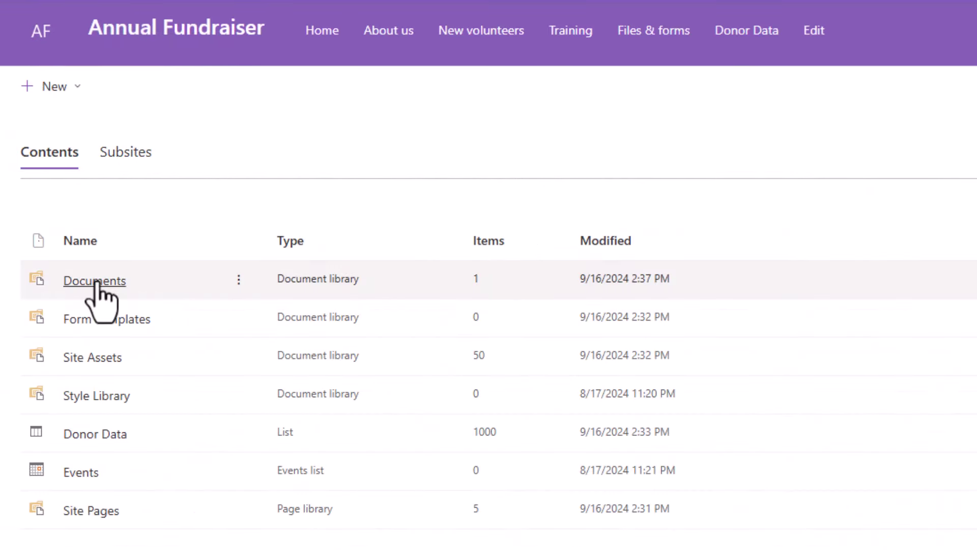
pyautogui.click(96, 281)
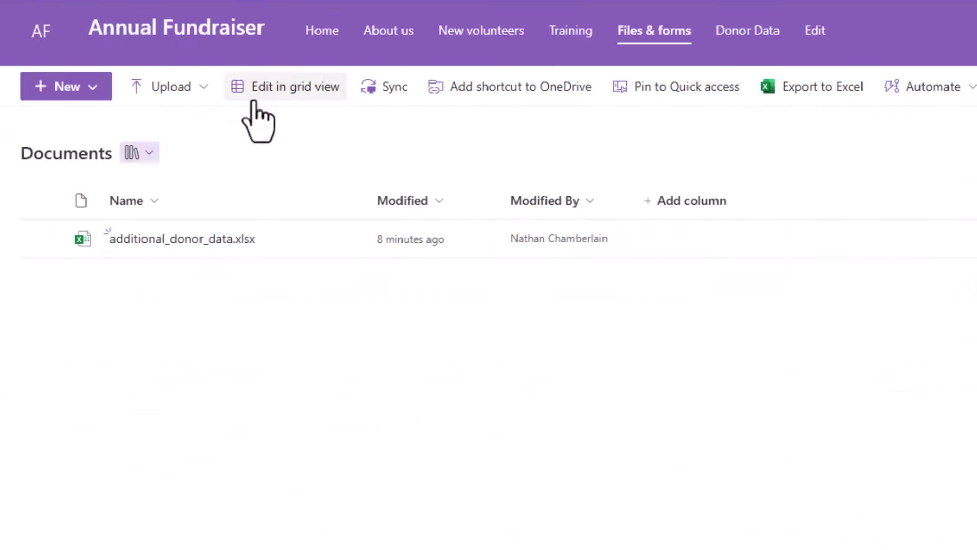
pyautogui.click(42, 239)
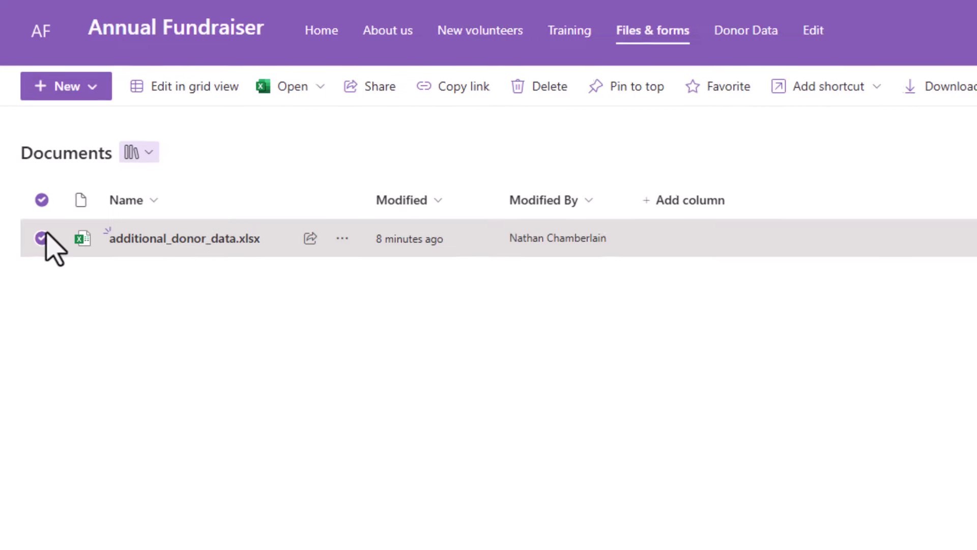
pyautogui.click(887, 70)
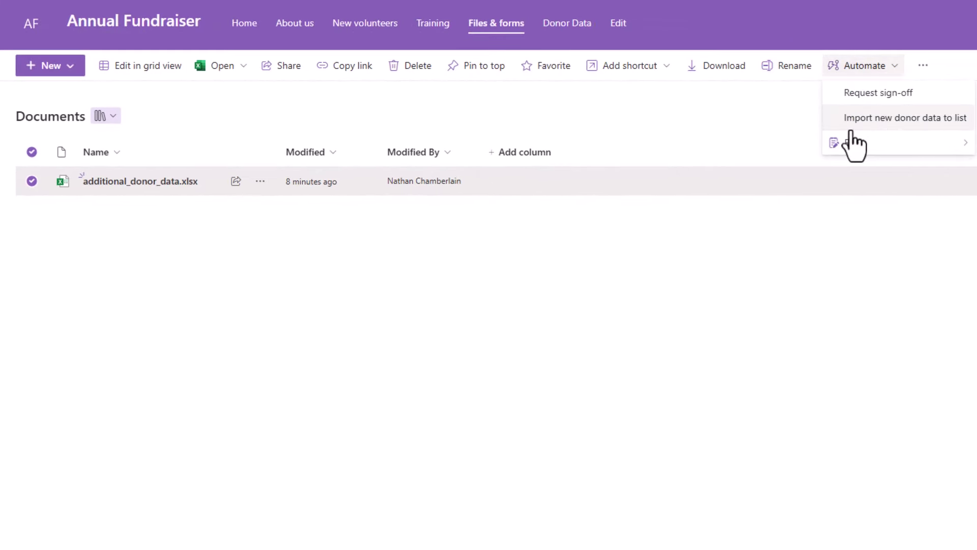
# Run the Import new donor data to list flow on additional_donor_data.xlsx.
pyautogui.click(934, 125)
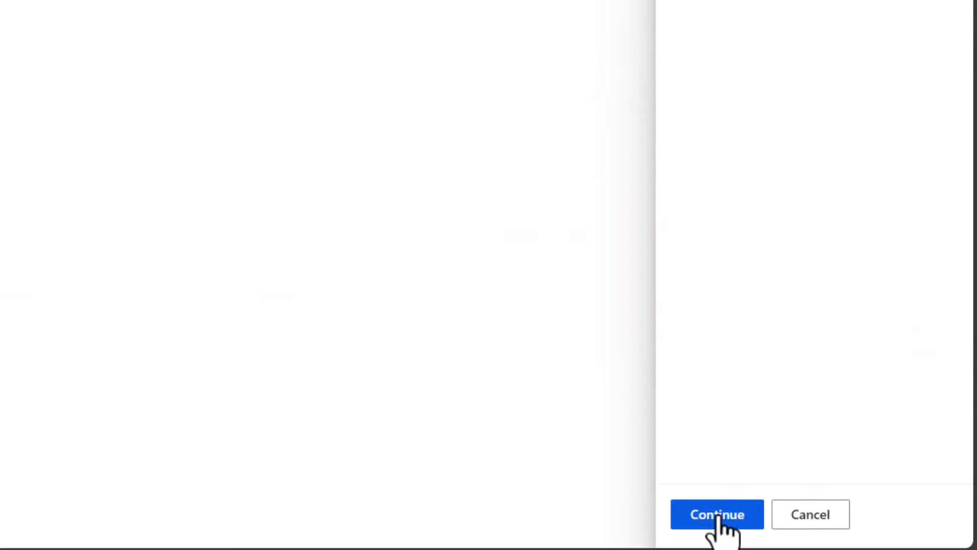
pyautogui.click(717, 515)
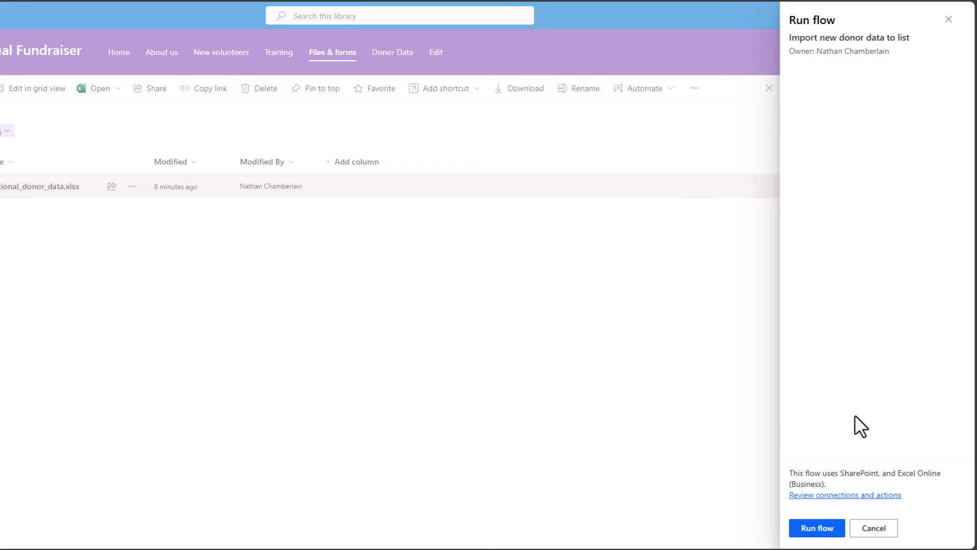
pyautogui.click(814, 532)
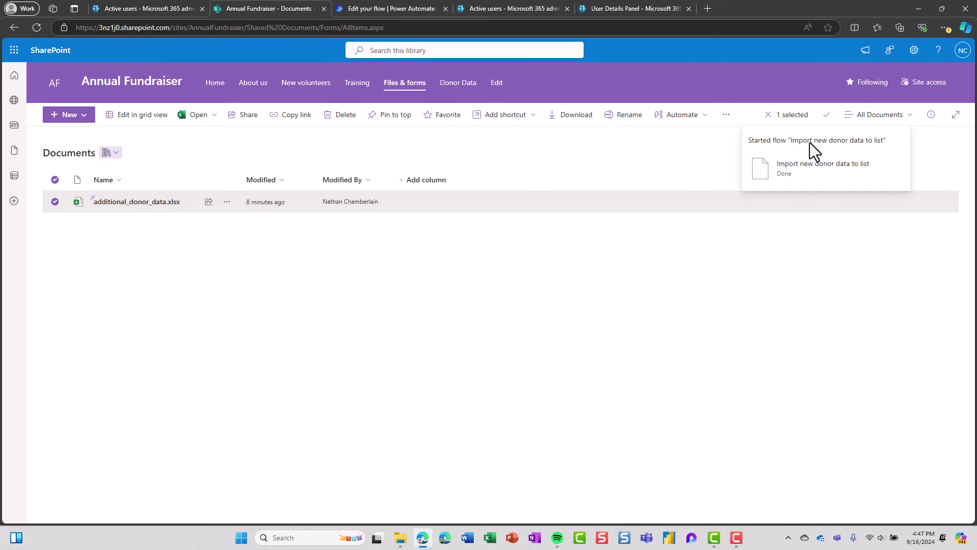
# Open Donor Data, sort Title descending and reload to show the newly imported rows.
pyautogui.click(453, 86)
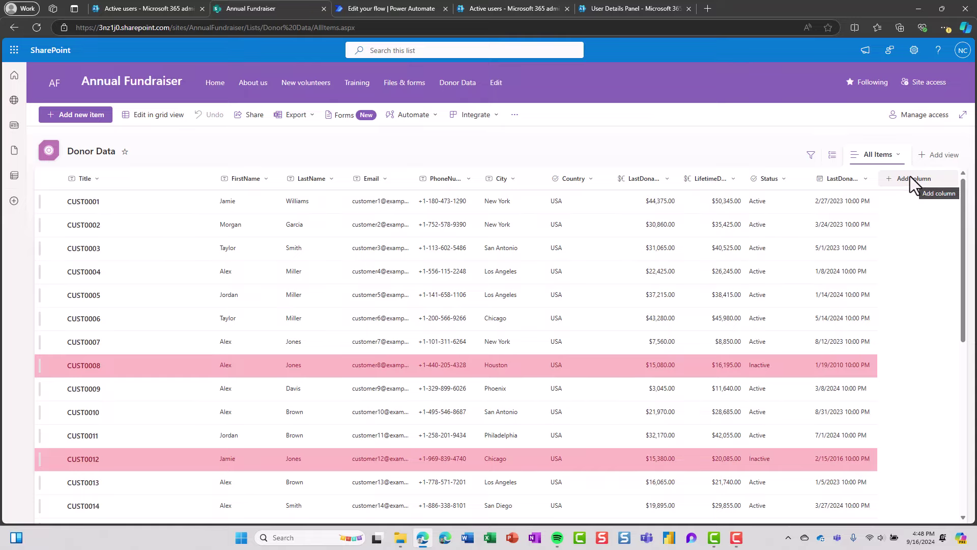
pyautogui.click(113, 181)
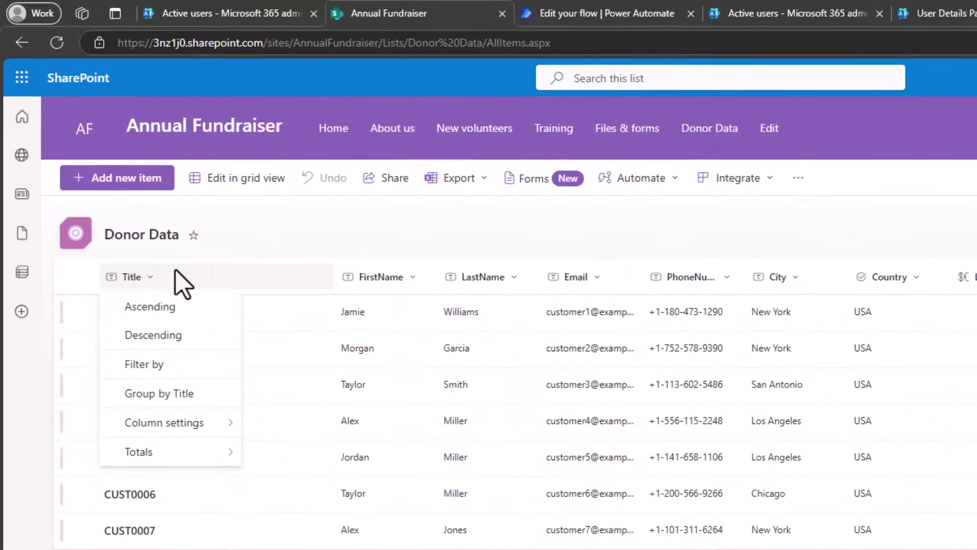
pyautogui.click(291, 251)
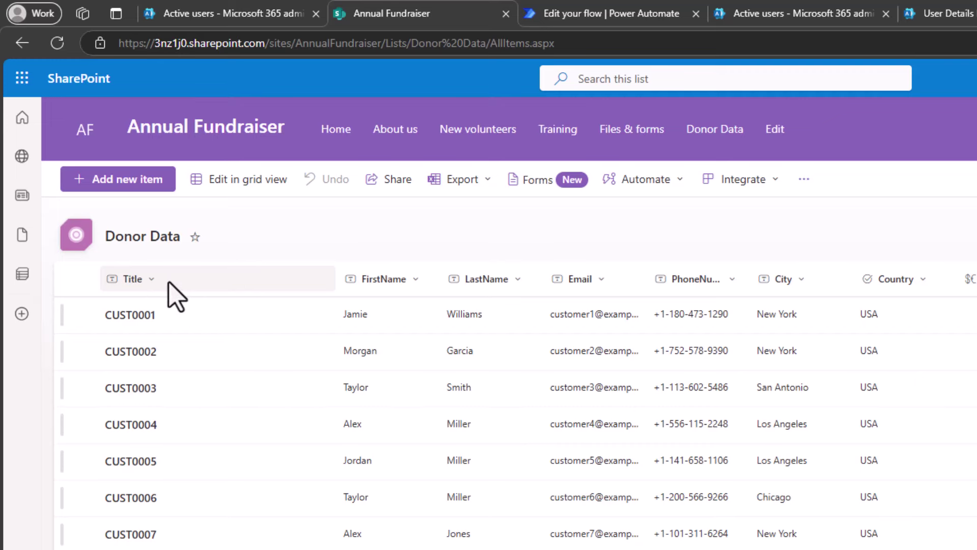
pyautogui.scroll(-10, 204, 380)
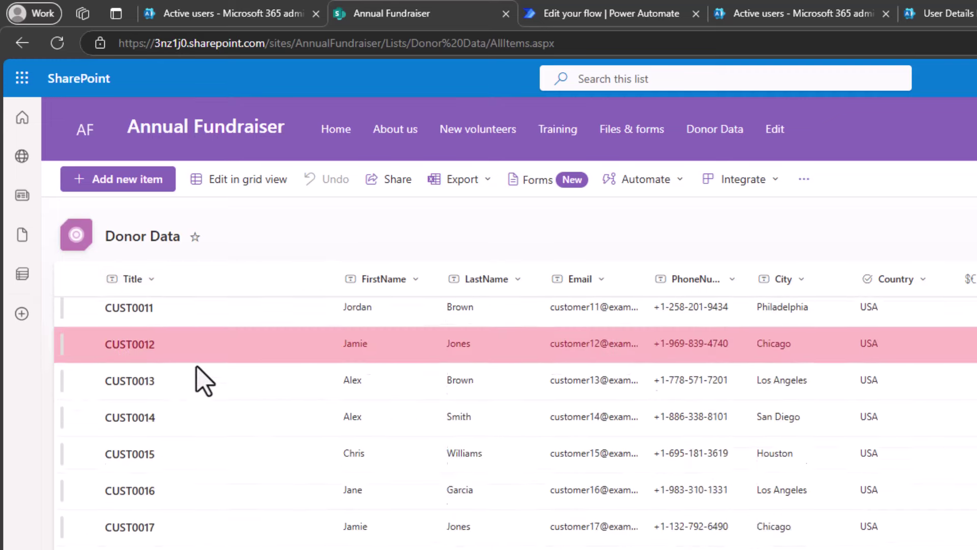
pyautogui.scroll(-20, 210, 424)
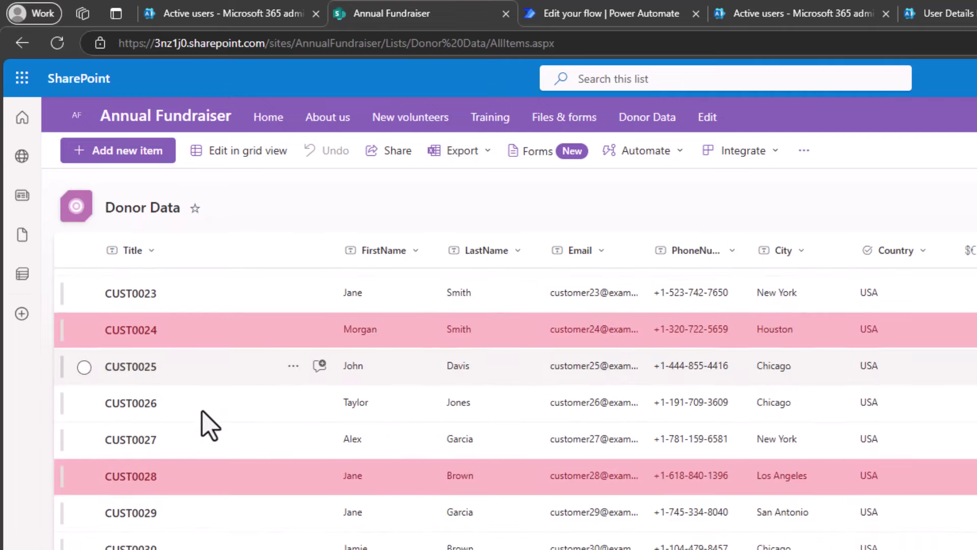
pyautogui.scroll(-20, 202, 428)
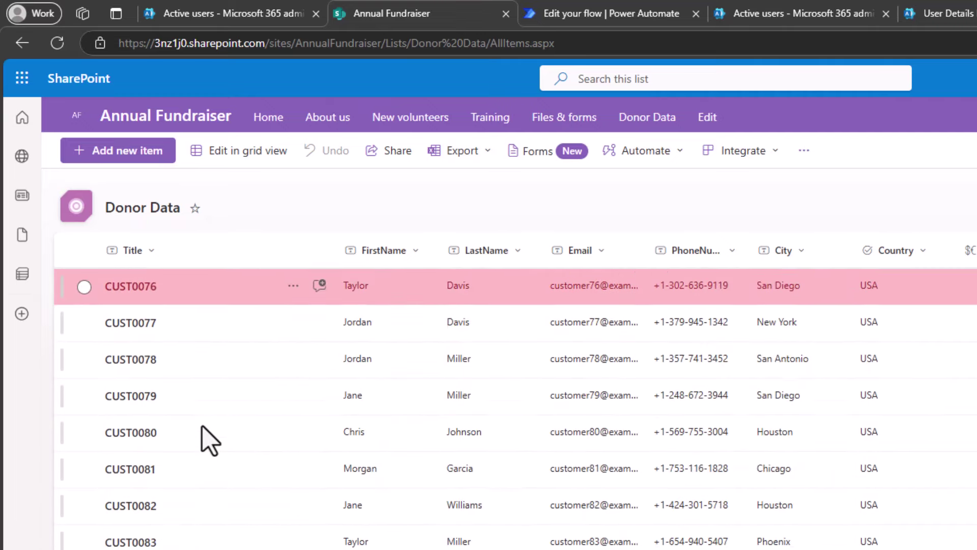
pyautogui.scroll(-4, 208, 440)
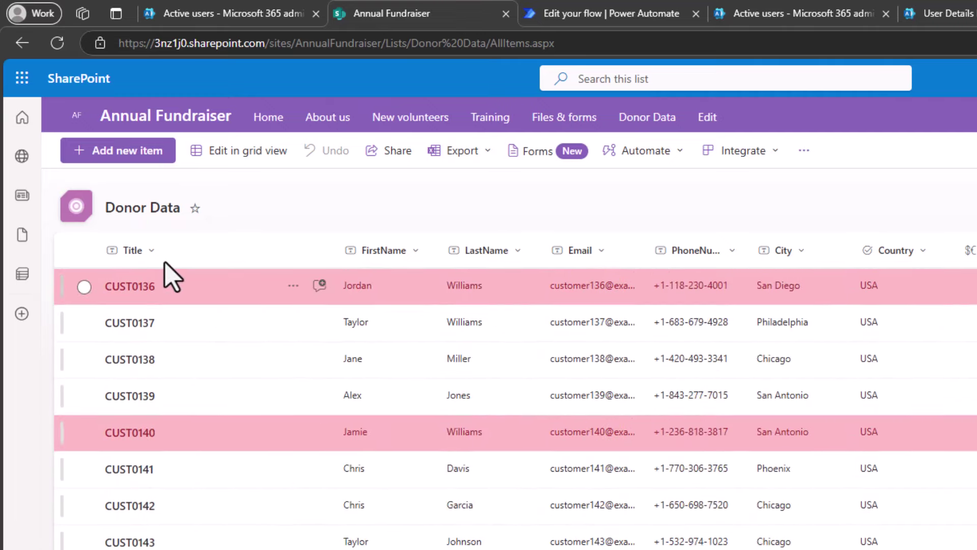
pyautogui.click(164, 254)
pyautogui.click(164, 310)
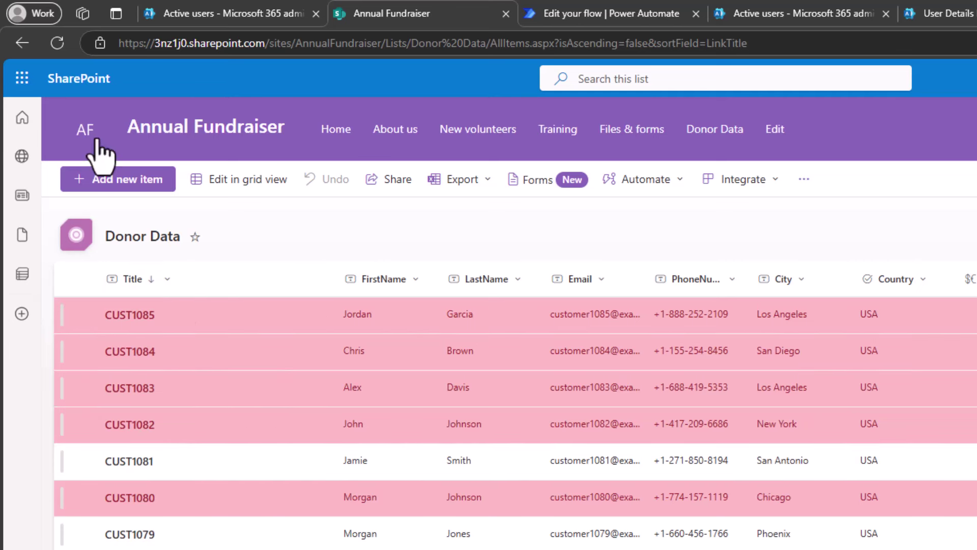
pyautogui.click(58, 44)
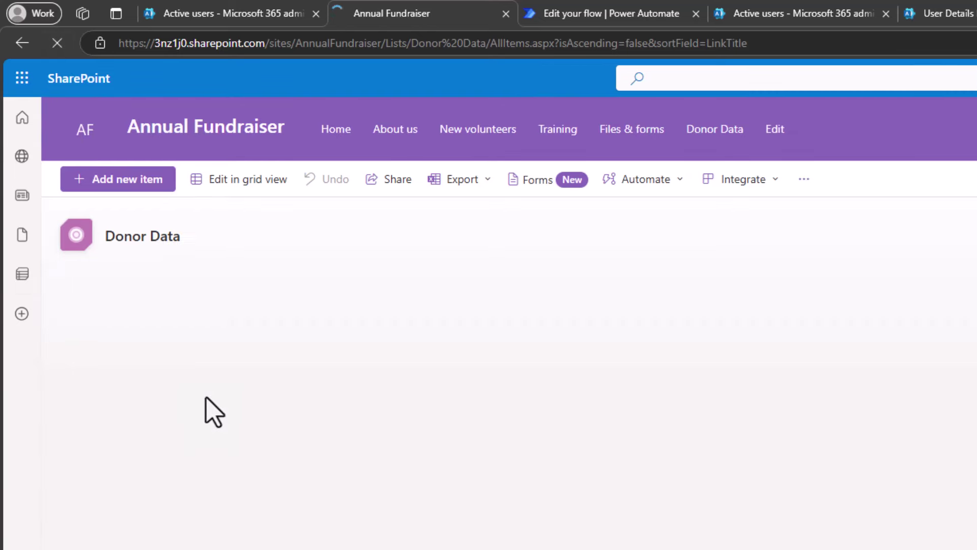